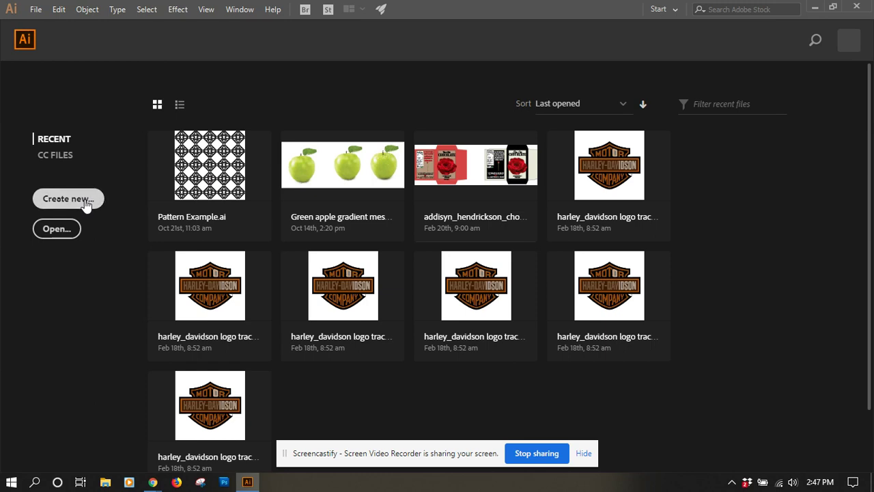
- Create a new 7 x 7 in document with units in inches and a single artboard
{"action": "left_click", "coordinate": [87, 202]}
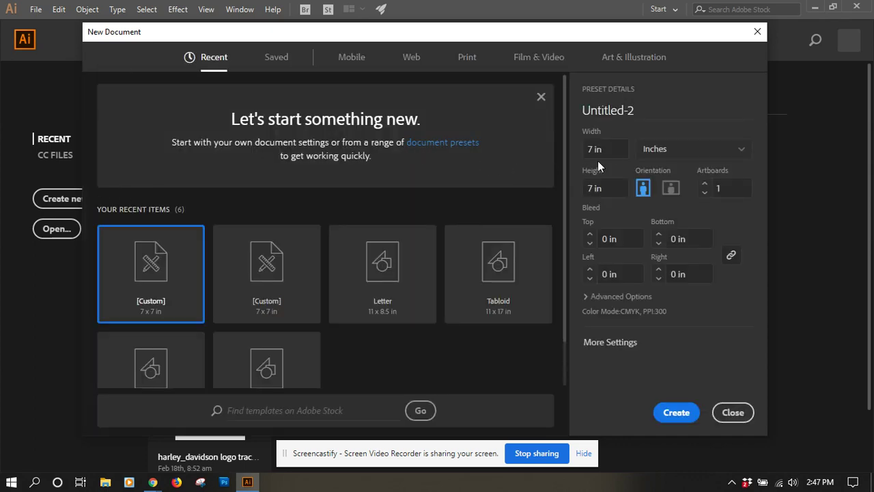
{"action": "left_click", "coordinate": [602, 149]}
{"action": "left_click_drag", "start_coordinate": [602, 149], "coordinate": [587, 150]}
{"action": "left_click_drag", "start_coordinate": [605, 188], "coordinate": [587, 189]}
{"action": "left_click", "coordinate": [730, 155]}
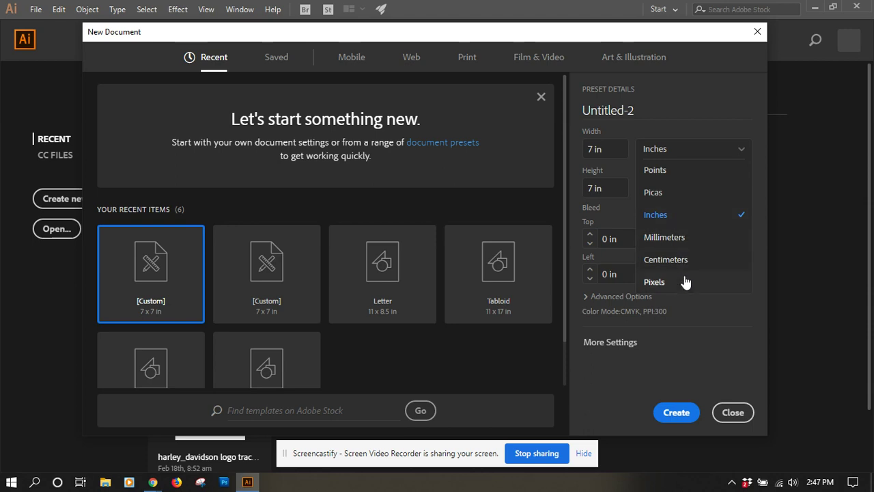
{"action": "left_click", "coordinate": [686, 216]}
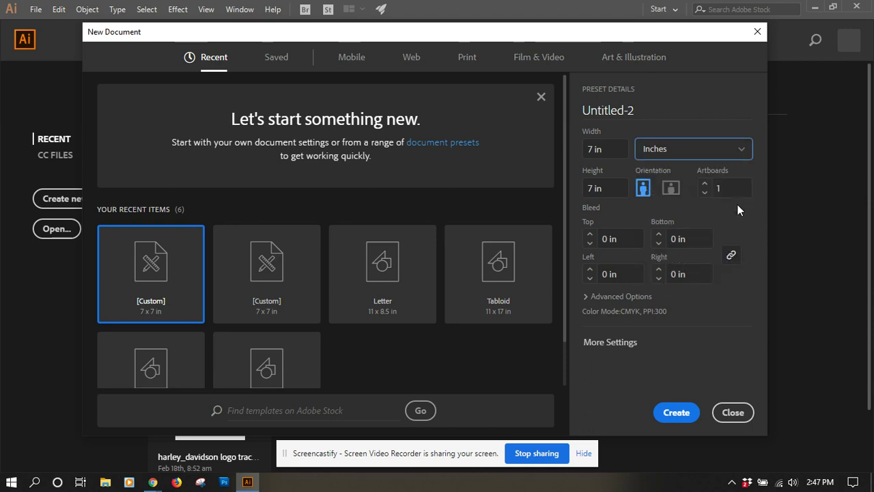
{"action": "left_click", "coordinate": [705, 185]}
{"action": "left_click", "coordinate": [705, 183]}
{"action": "left_click", "coordinate": [675, 412]}
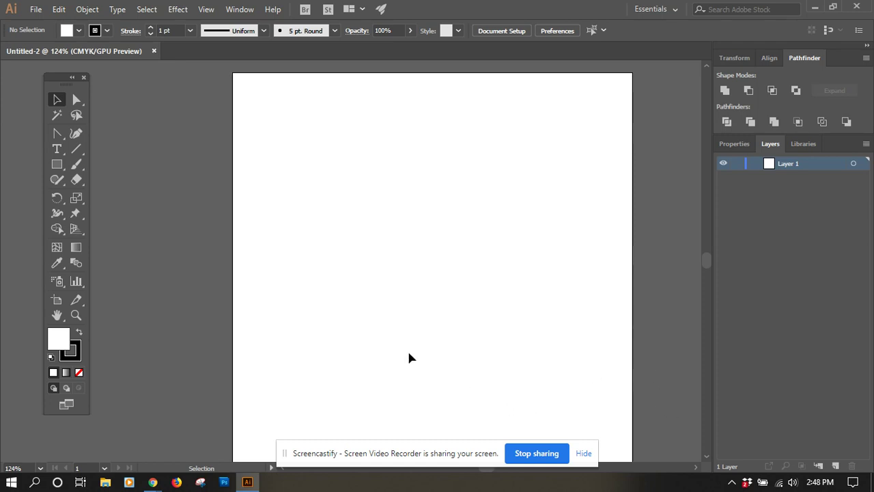
- Switch to Google Chrome and search Google Images for "harley davidson"
{"action": "mouse_move", "coordinate": [153, 482]}
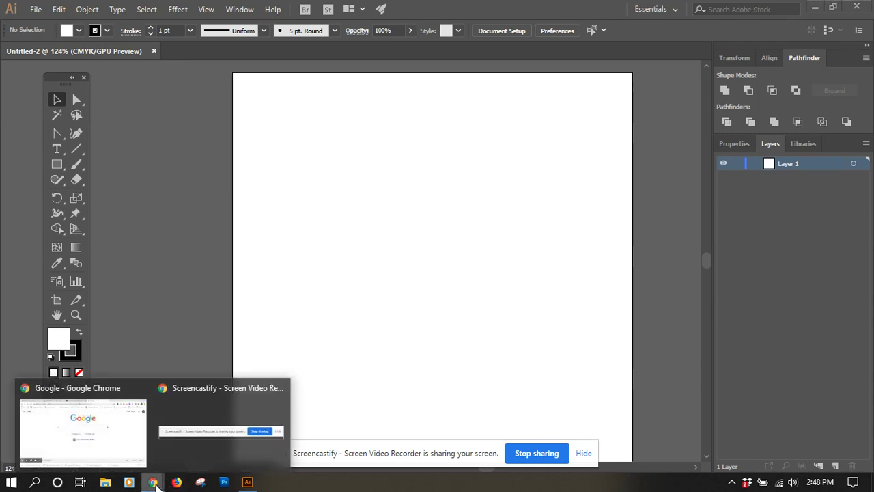
{"action": "left_click", "coordinate": [122, 442]}
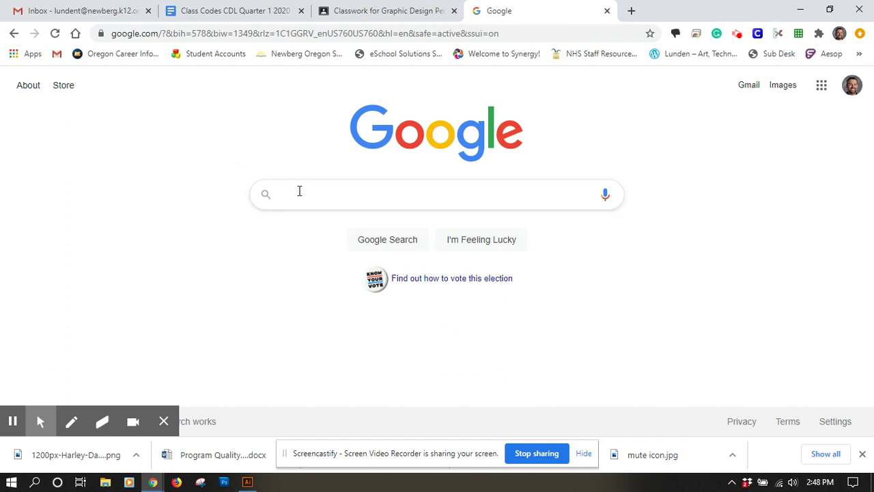
{"action": "type", "text": "harl"}
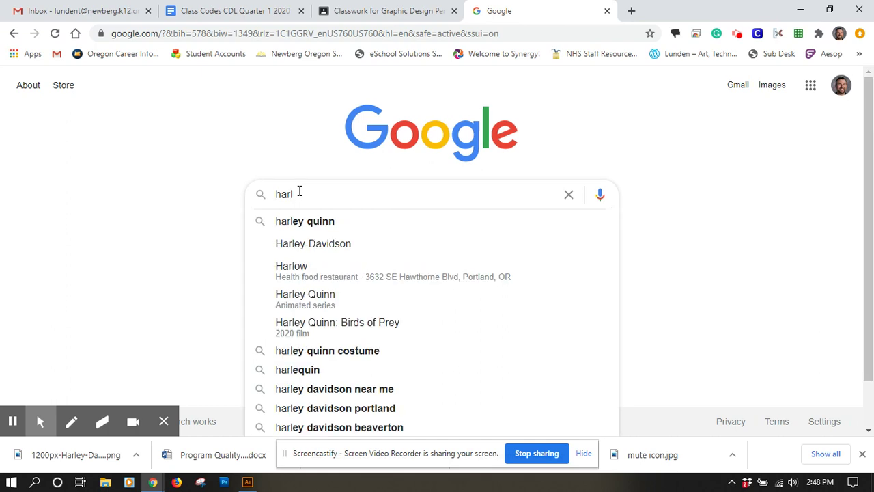
{"action": "key", "text": "Down"}
{"action": "key", "text": "Down"}
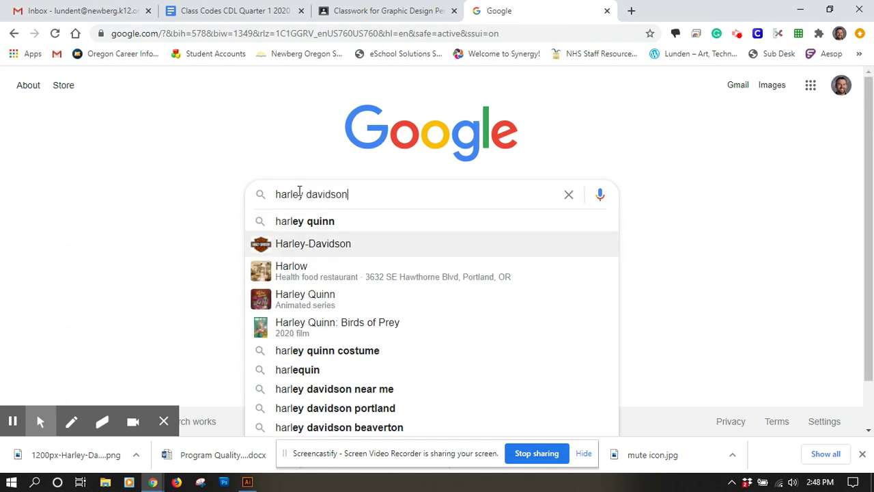
{"action": "key", "text": "Return"}
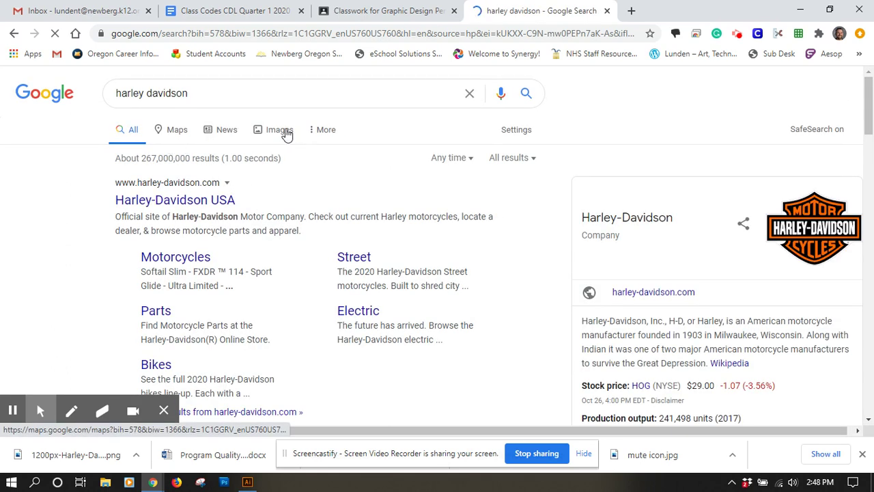
{"action": "left_click", "coordinate": [287, 135]}
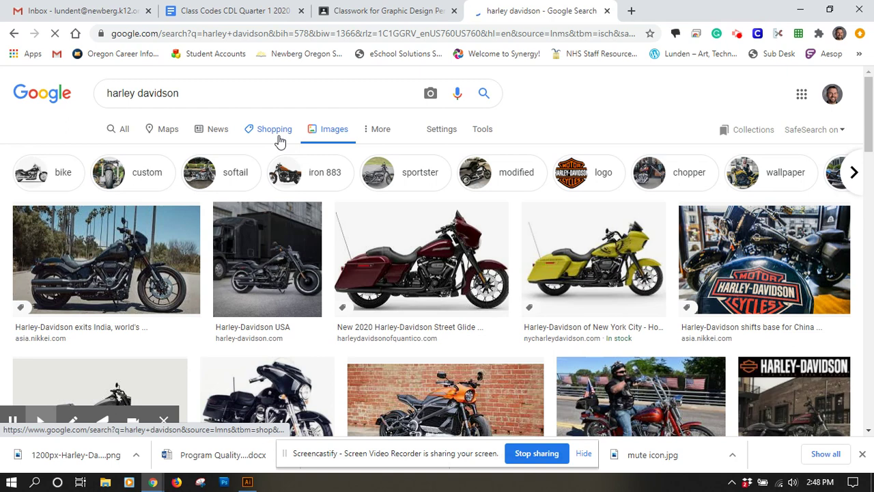
- Refine the image search to "harley davidson logo" and restrict the results to large images
{"action": "left_click", "coordinate": [204, 95]}
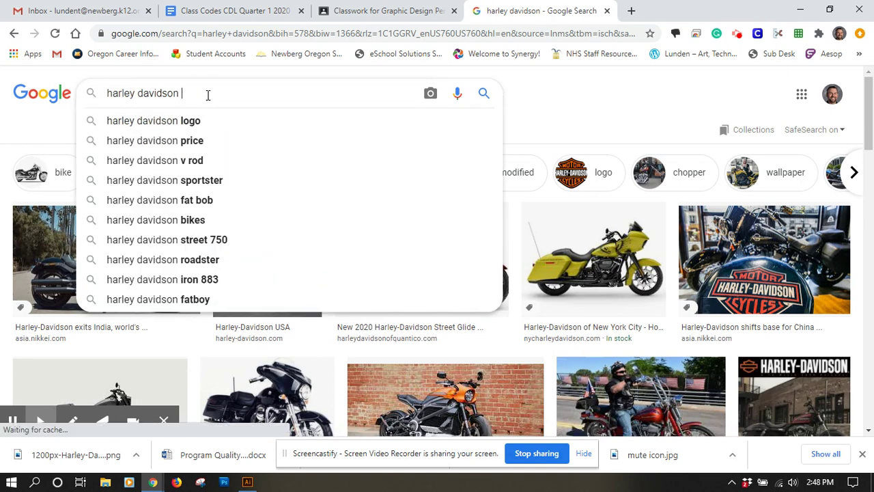
{"action": "key", "text": "Down"}
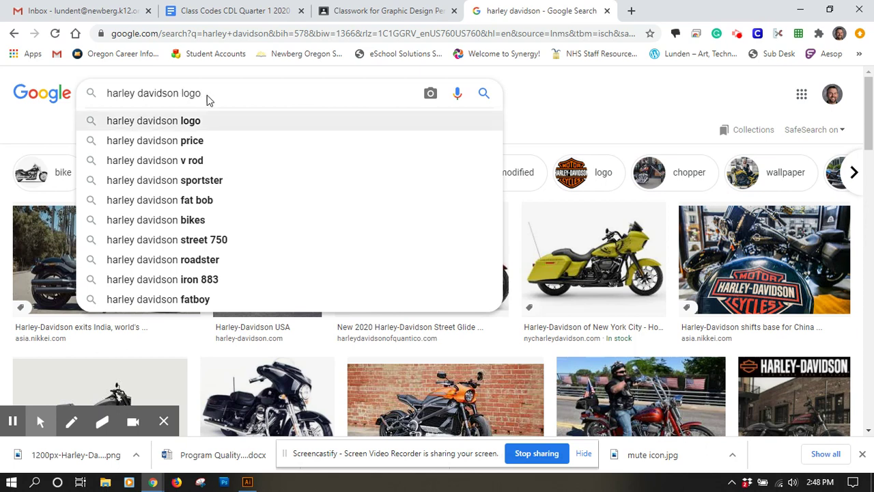
{"action": "key", "text": "Return"}
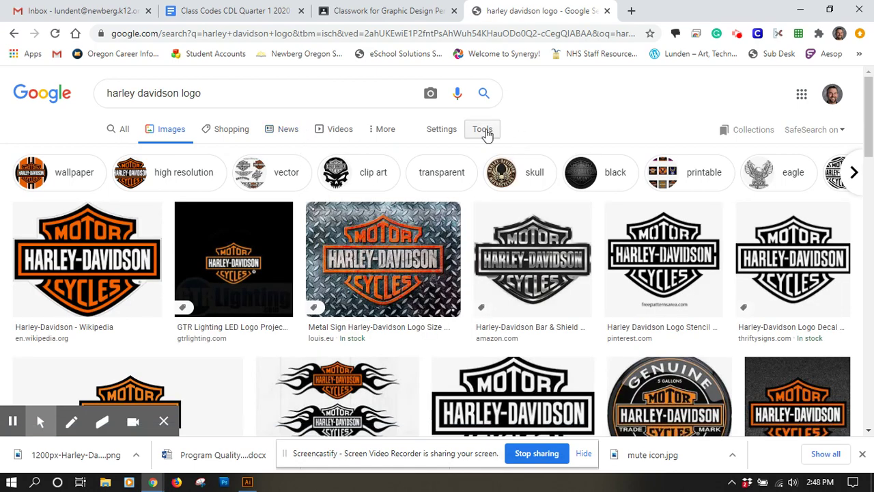
{"action": "left_click", "coordinate": [485, 132]}
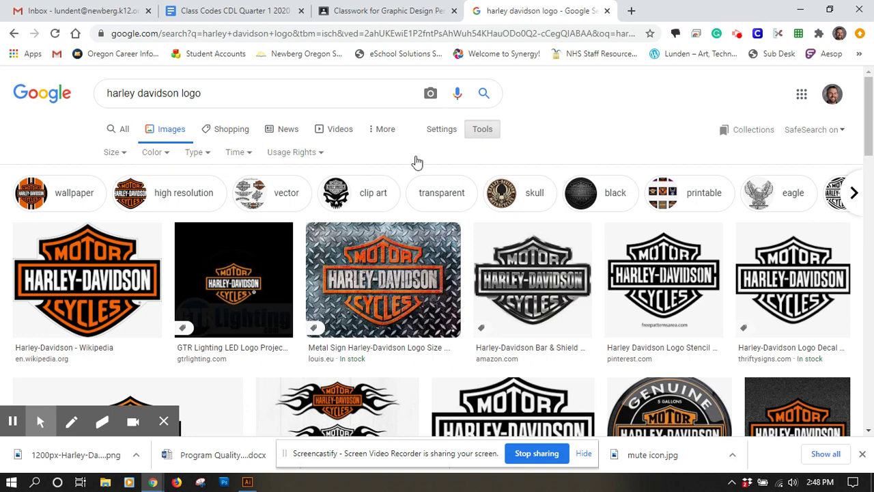
{"action": "left_click", "coordinate": [116, 153]}
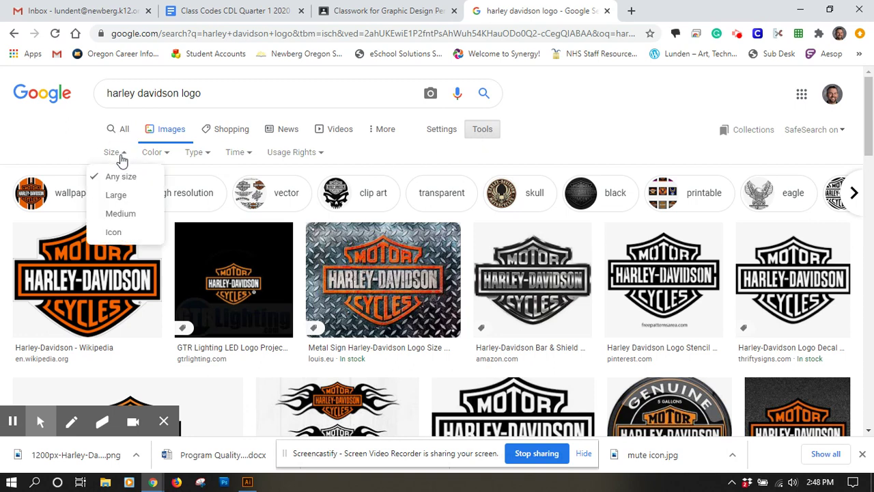
{"action": "left_click", "coordinate": [121, 198]}
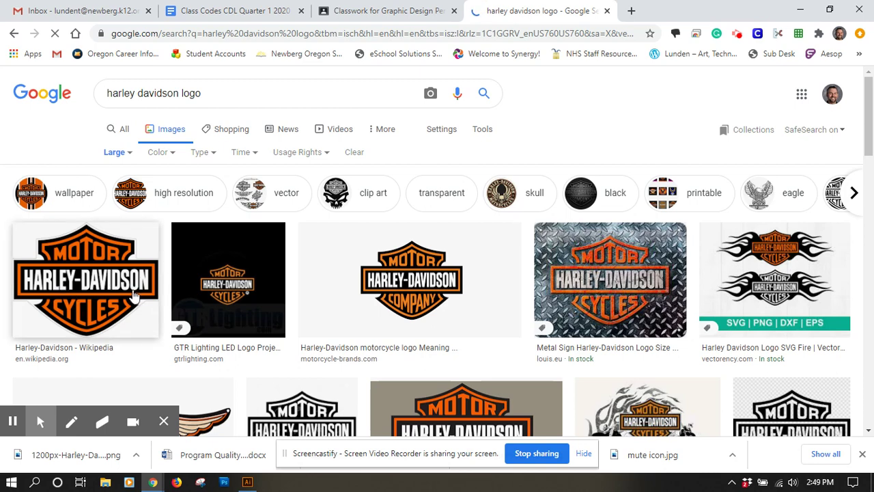
{"action": "left_click", "coordinate": [93, 275]}
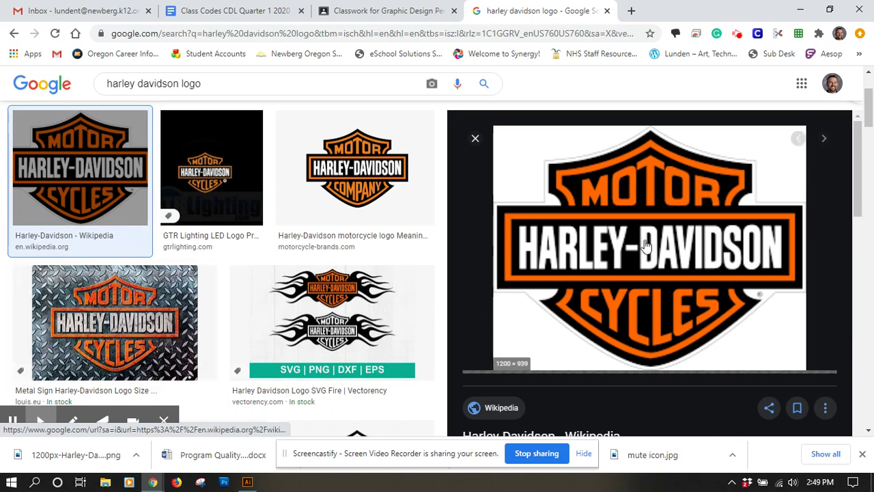
{"action": "right_click", "coordinate": [541, 144]}
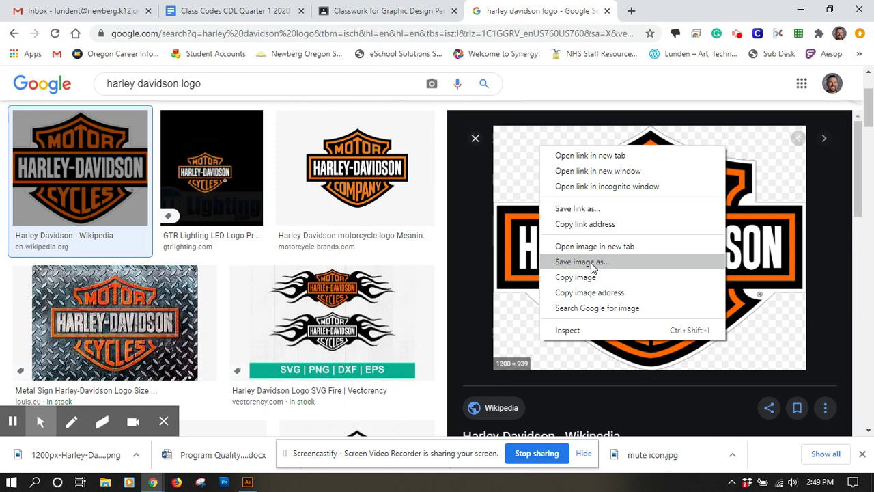
{"action": "left_click", "coordinate": [582, 262]}
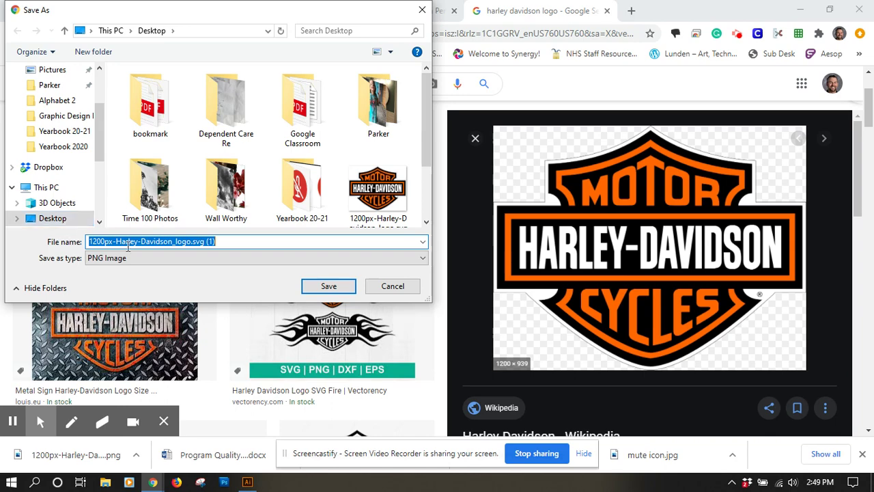
{"action": "left_click", "coordinate": [422, 9]}
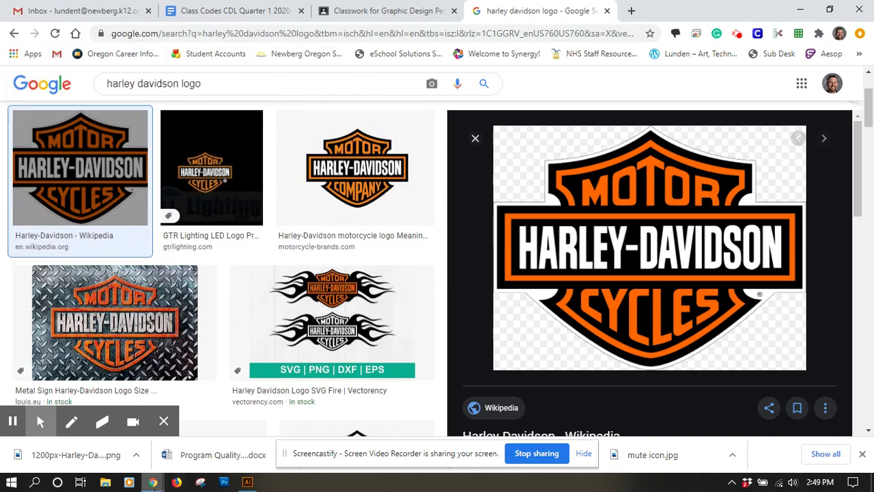
- Switch to Illustrator and place the Desktop file 1200px-Harley-Davidson_logo.svg as a linked image at the artboard's upper-left corner
{"action": "left_click", "coordinate": [247, 483]}
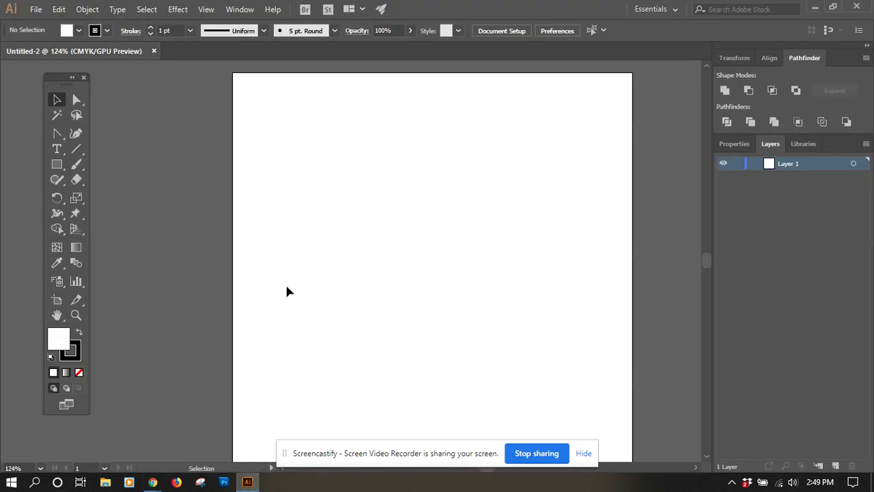
{"action": "left_click", "coordinate": [35, 9]}
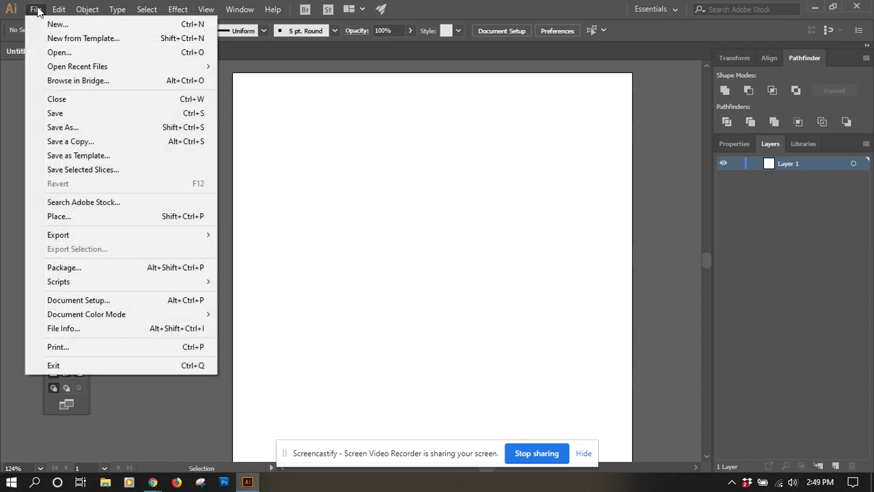
{"action": "left_click", "coordinate": [93, 216]}
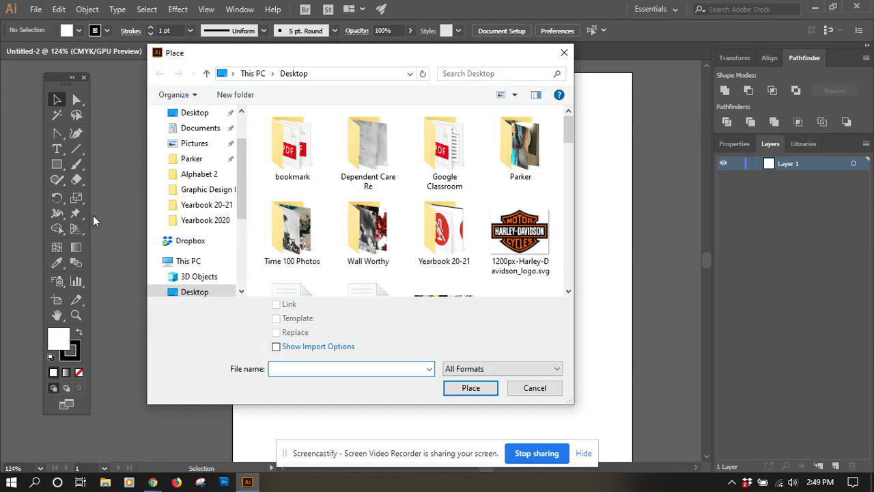
{"action": "left_click", "coordinate": [524, 234]}
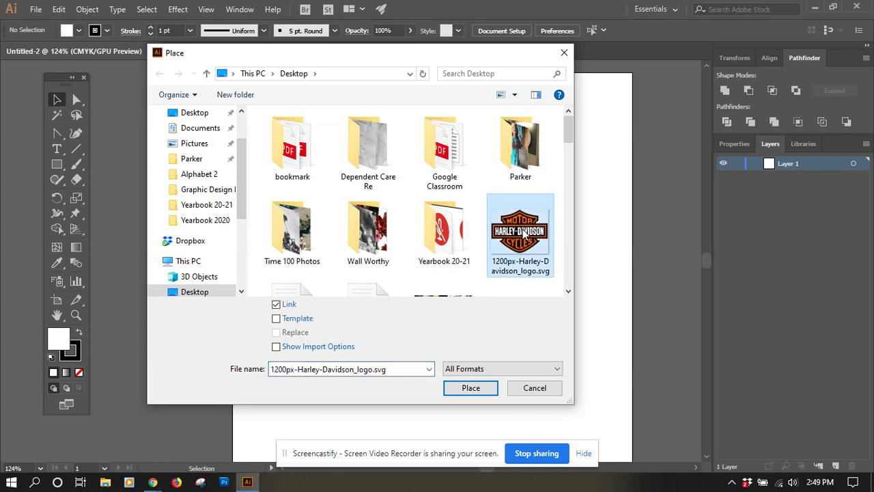
{"action": "double_click", "coordinate": [523, 235]}
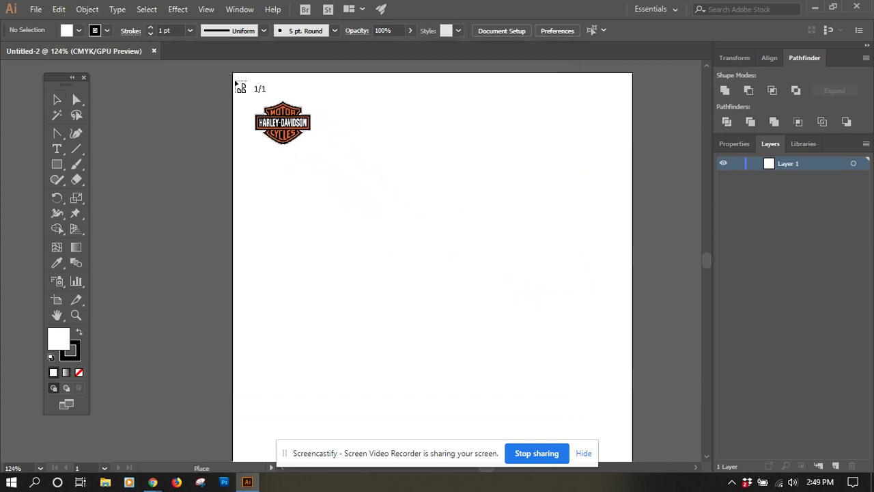
{"action": "left_click", "coordinate": [228, 74]}
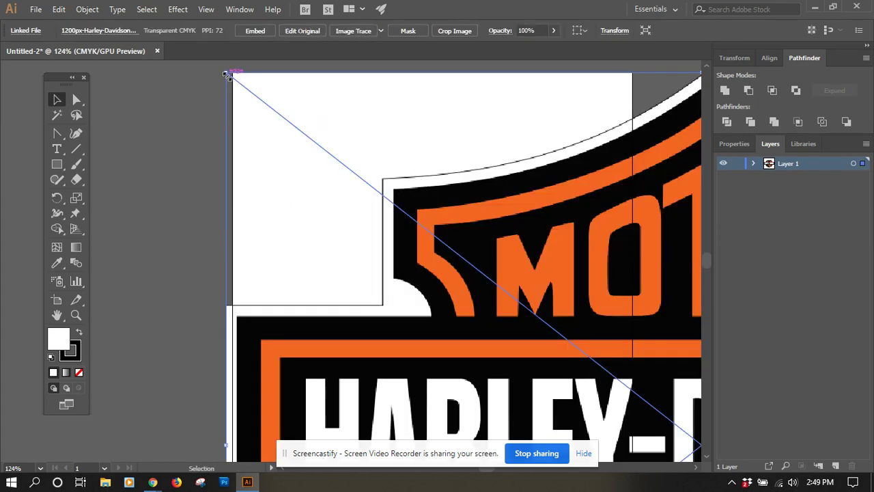
- Scale the placed logo down proportionally to slightly less than the 7 in artboard width and position it inside the artboard
{"action": "key", "text": "ctrl+minus"}
{"action": "key", "text": "ctrl+minus"}
{"action": "key", "text": "ctrl+minus"}
{"action": "key", "text": "ctrl+minus"}
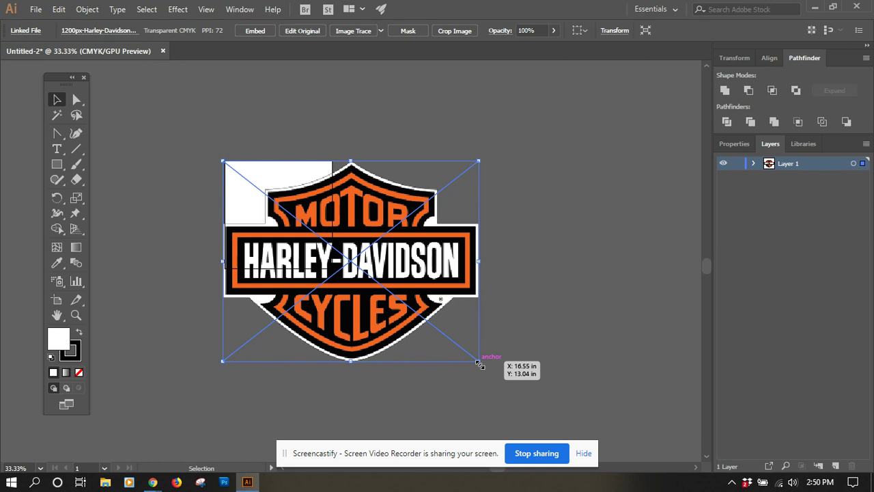
{"action": "left_click_drag", "start_coordinate": [479, 362], "coordinate": [332, 283]}
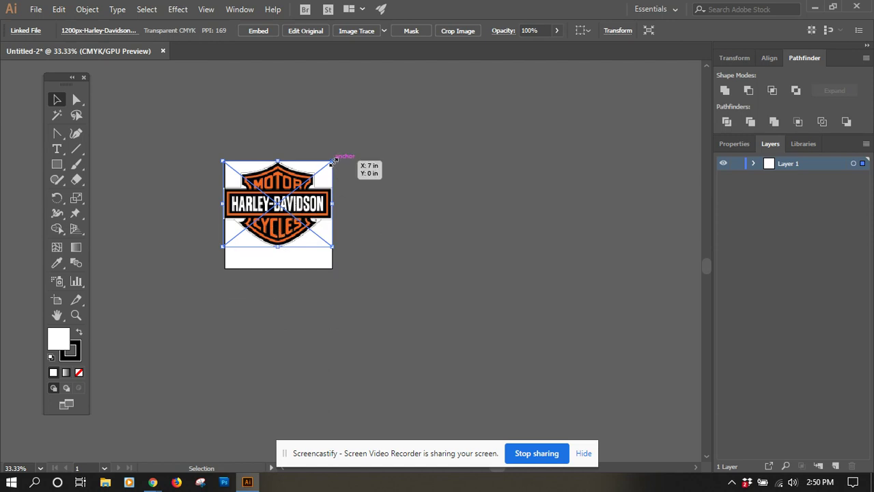
{"action": "left_click_drag", "start_coordinate": [333, 161], "coordinate": [328, 164]}
{"action": "left_click_drag", "start_coordinate": [306, 205], "coordinate": [309, 207]}
{"action": "left_click", "coordinate": [274, 278]}
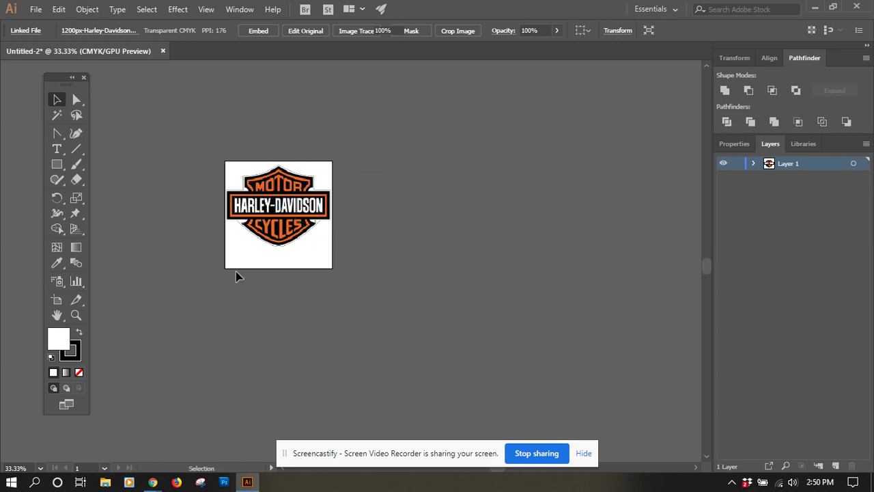
- Add a new layer above the logo image's layer and lock Layer 1
{"action": "left_click", "coordinate": [76, 315]}
{"action": "left_click", "coordinate": [284, 214]}
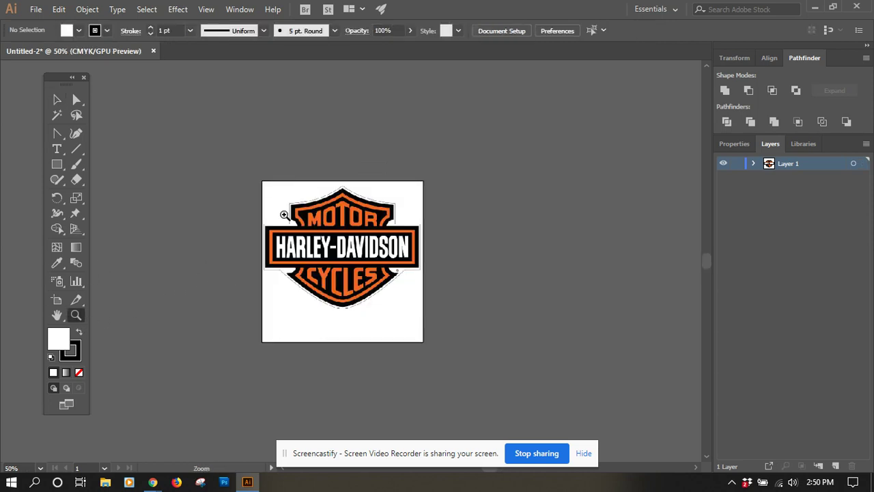
{"action": "left_click", "coordinate": [365, 257]}
{"action": "left_click", "coordinate": [356, 259]}
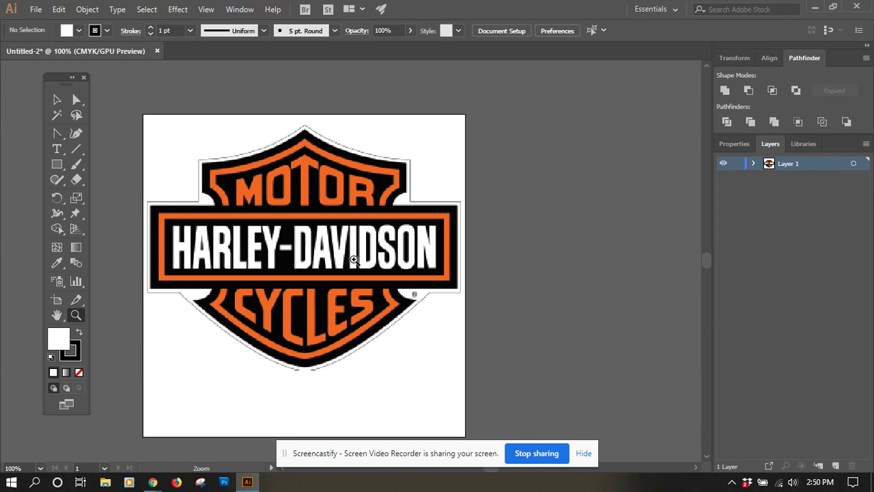
{"action": "left_click", "coordinate": [290, 244]}
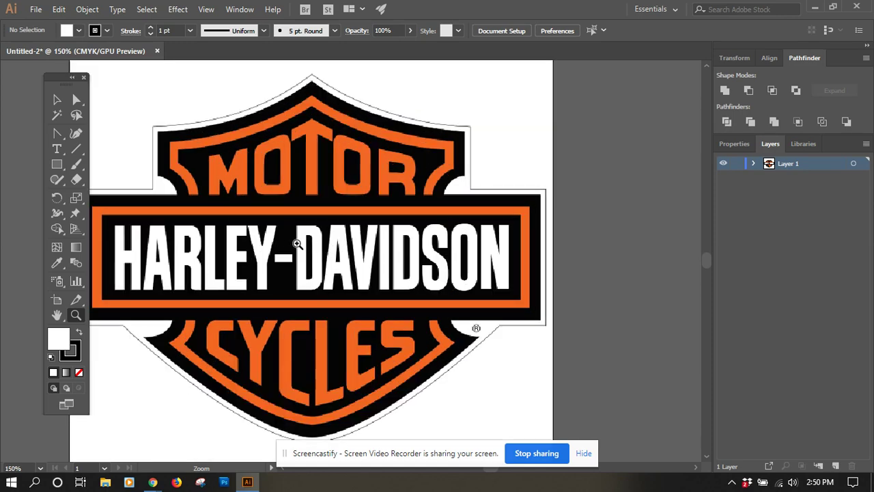
{"action": "left_click_drag", "start_coordinate": [231, 227], "coordinate": [310, 223]}
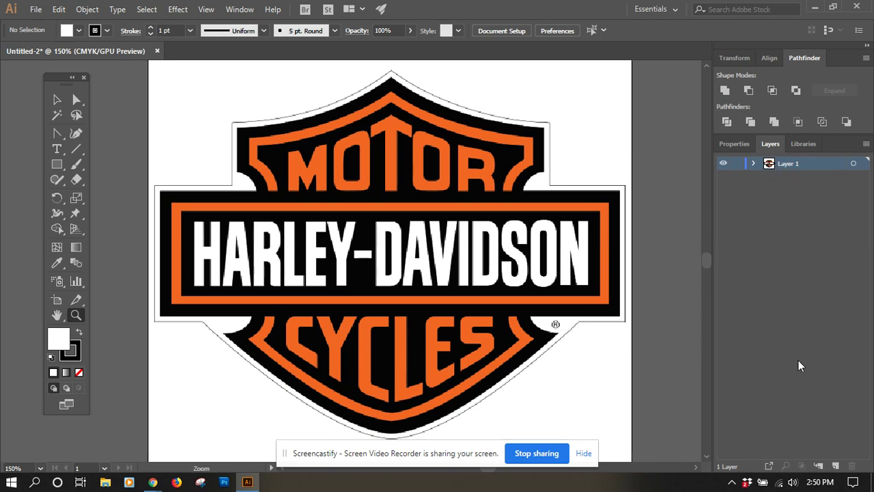
{"action": "left_click", "coordinate": [837, 466]}
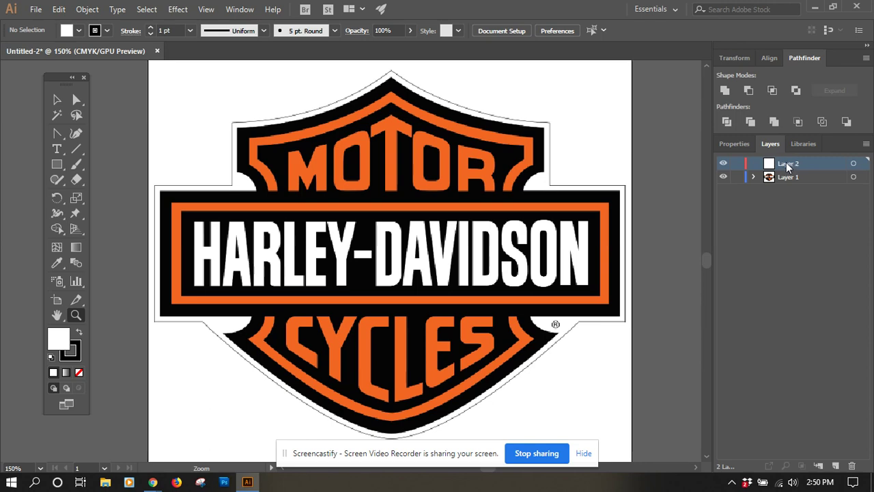
{"action": "left_click", "coordinate": [738, 177]}
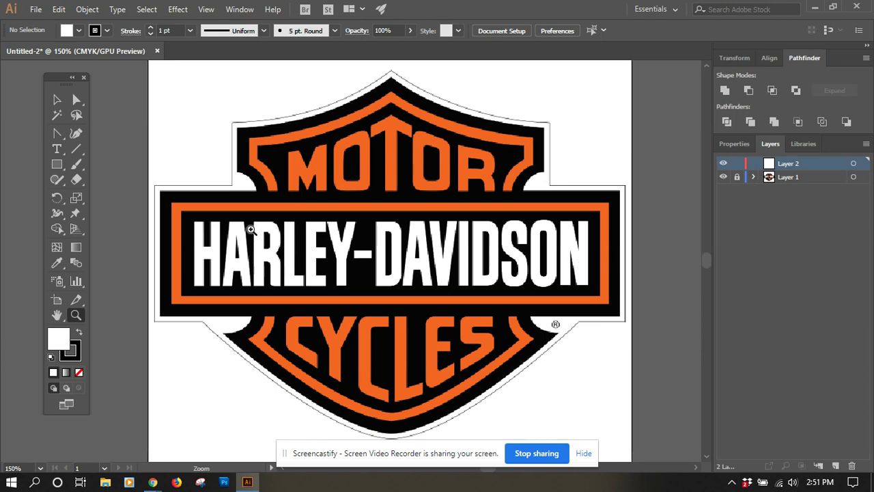
- Choose the Pen tool and set the fill color to CMYK Magenta for tracing on Layer 2
{"action": "left_click", "coordinate": [54, 136]}
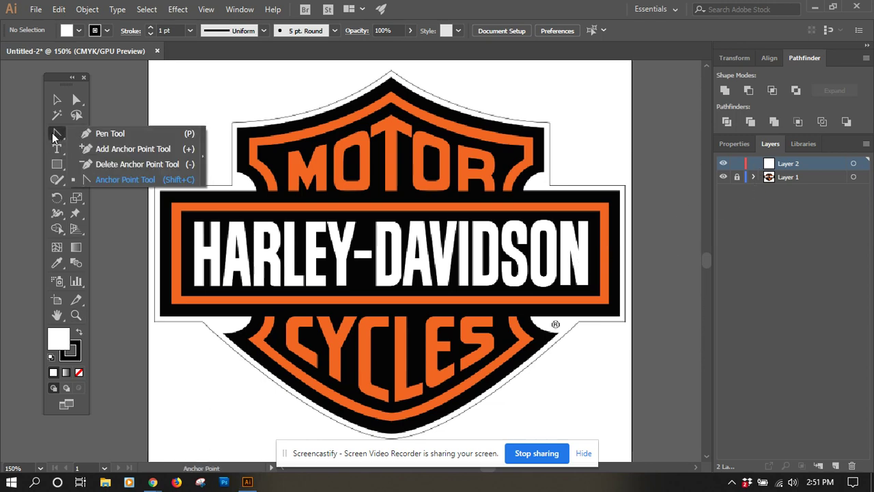
{"action": "left_click", "coordinate": [103, 136]}
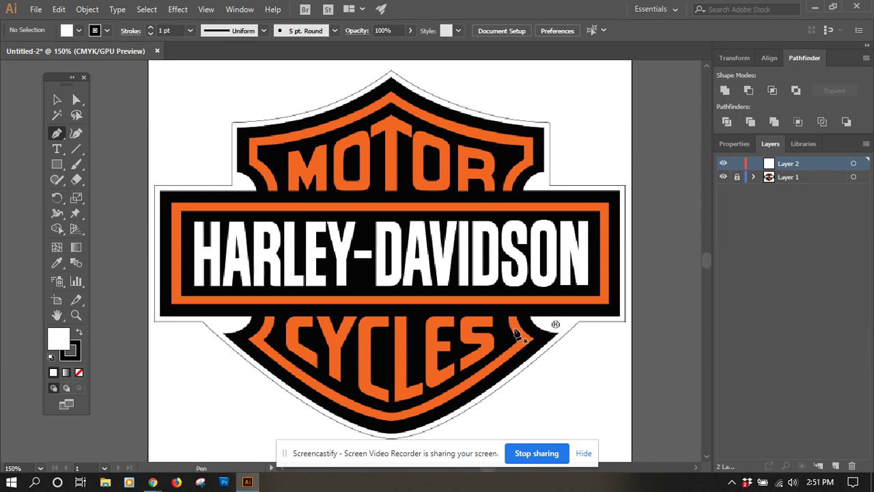
{"action": "left_click", "coordinate": [79, 30]}
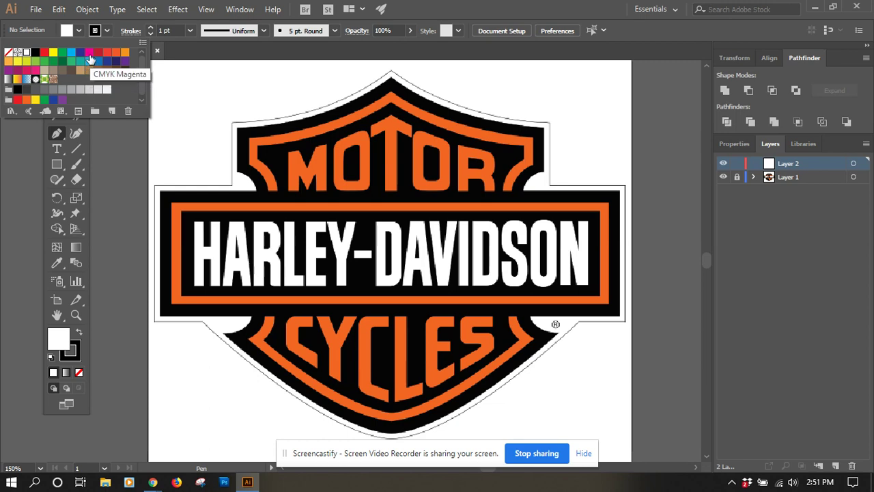
{"action": "left_click", "coordinate": [89, 54]}
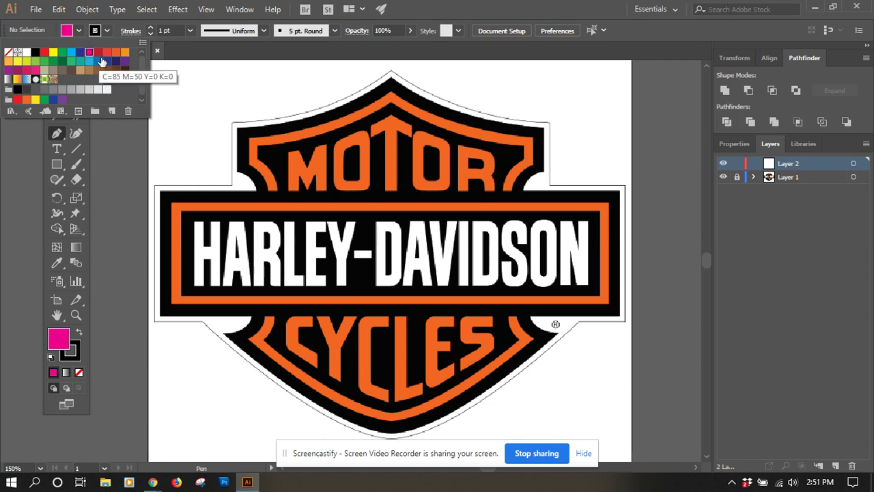
{"action": "left_click", "coordinate": [183, 47]}
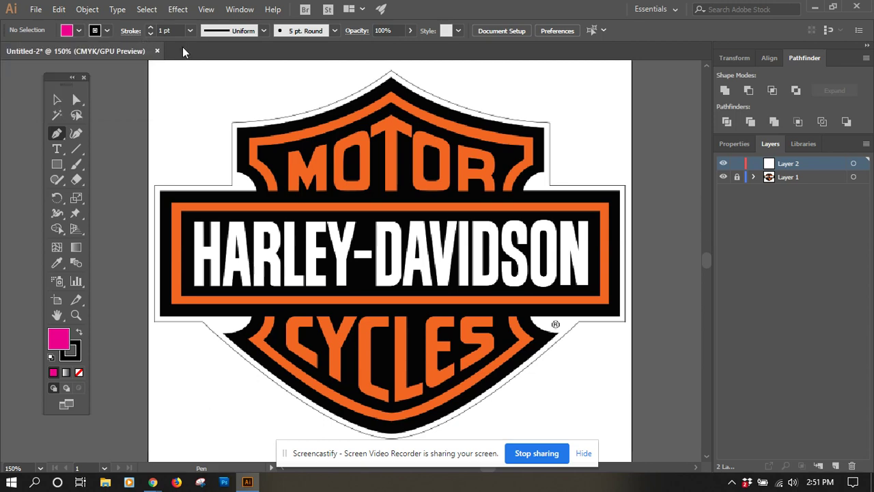
- Trace the shield's upper-right outline with the Pen tool, from its top peak to where it meets the central bar
{"action": "left_click", "coordinate": [390, 77]}
{"action": "left_click_drag", "start_coordinate": [393, 81], "coordinate": [410, 87]}
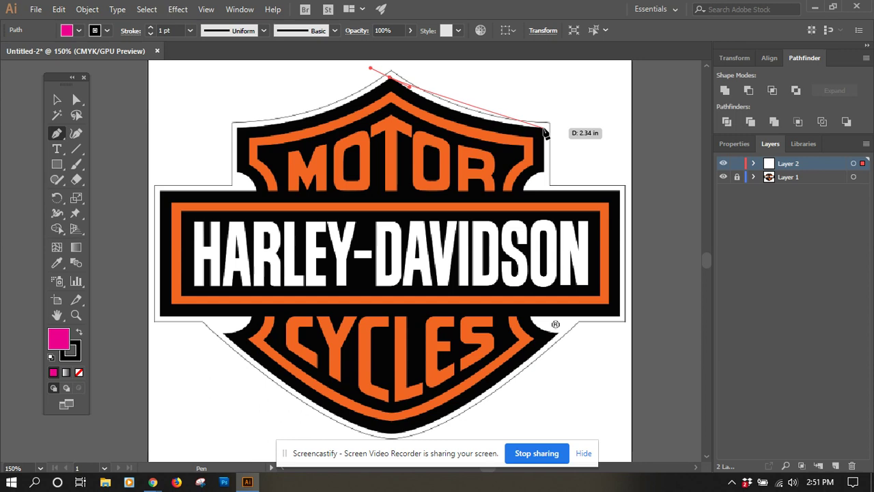
{"action": "left_click_drag", "start_coordinate": [544, 129], "coordinate": [634, 133]}
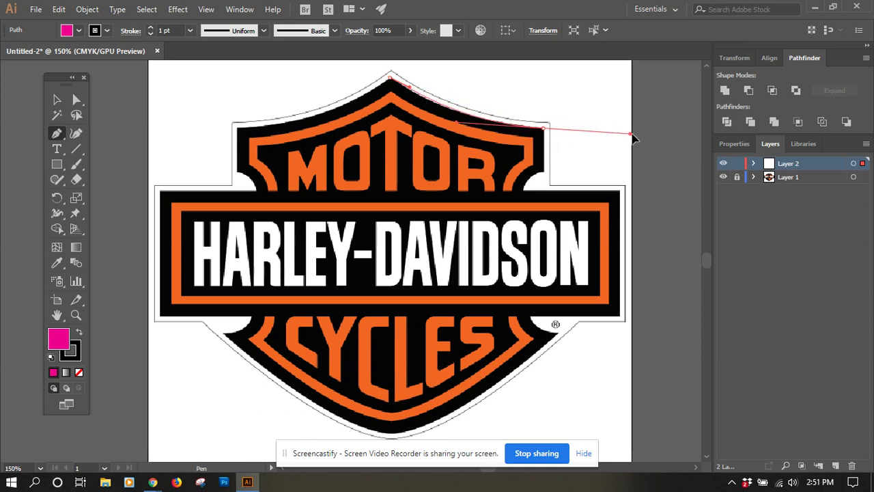
{"action": "left_click", "coordinate": [544, 177]}
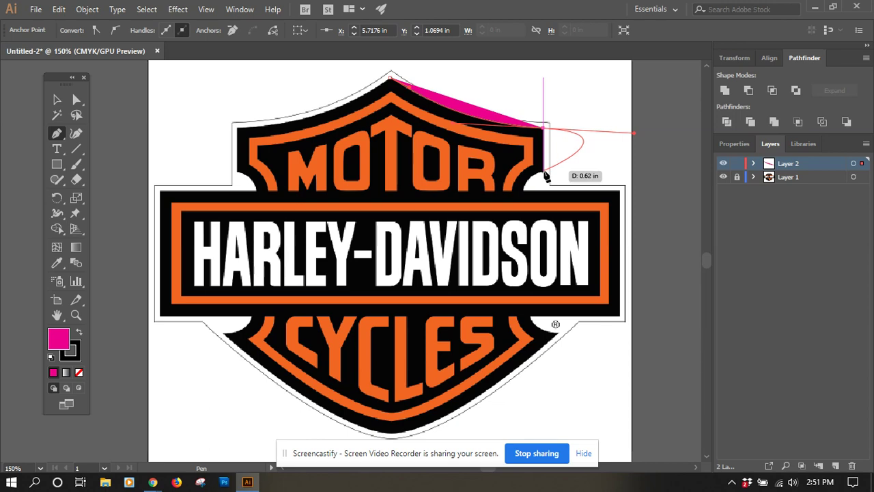
{"action": "left_click", "coordinate": [545, 177]}
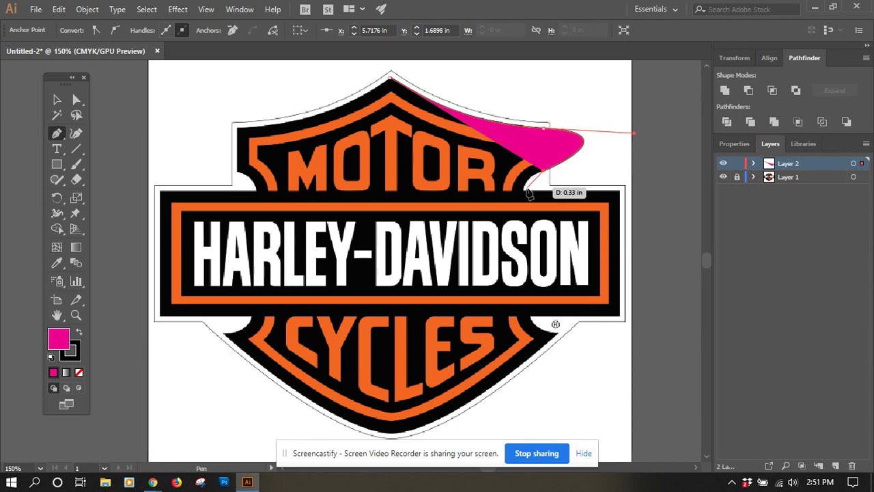
{"action": "left_click_drag", "start_coordinate": [528, 194], "coordinate": [522, 209]}
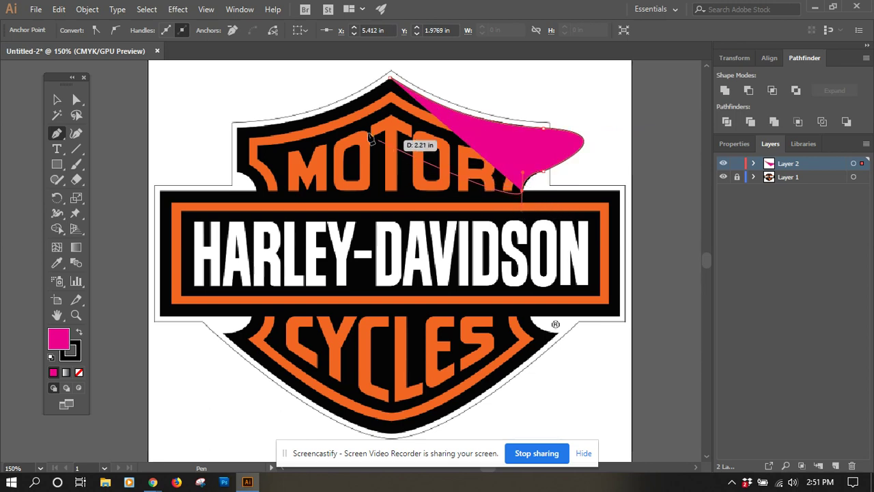
- Set the traced path's opacity to 50% so the logo shows through
{"action": "left_click", "coordinate": [239, 10]}
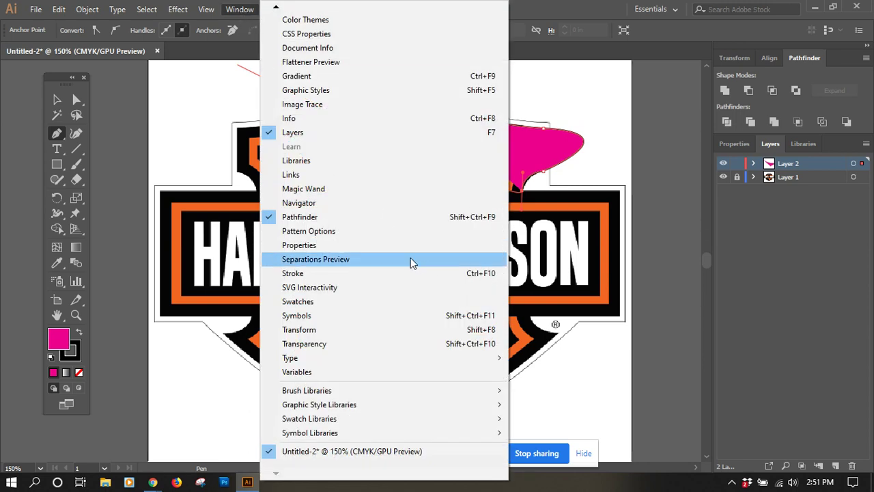
{"action": "left_click", "coordinate": [323, 349]}
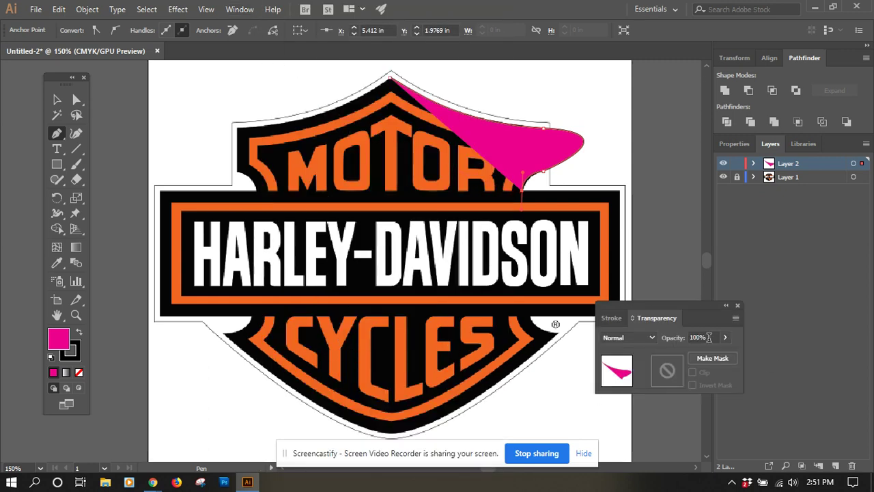
{"action": "left_click", "coordinate": [679, 336]}
{"action": "type", "text": "50"}
{"action": "key", "text": "Return"}
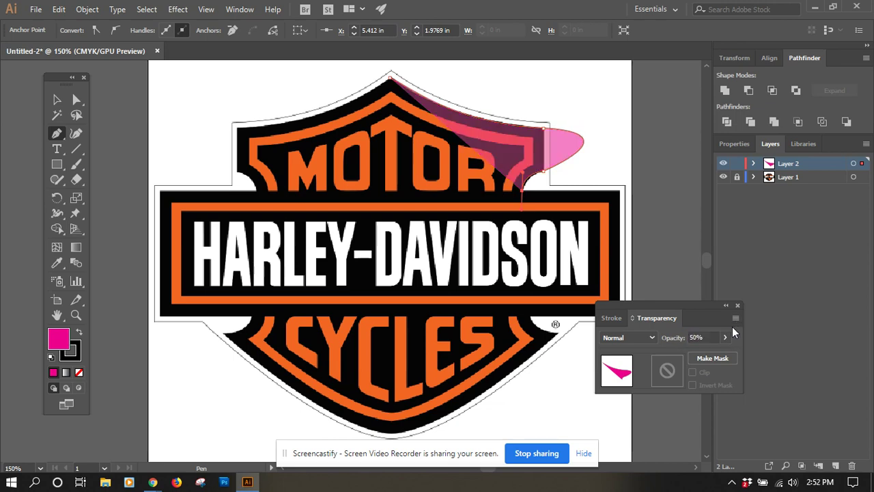
{"action": "left_click", "coordinate": [738, 306]}
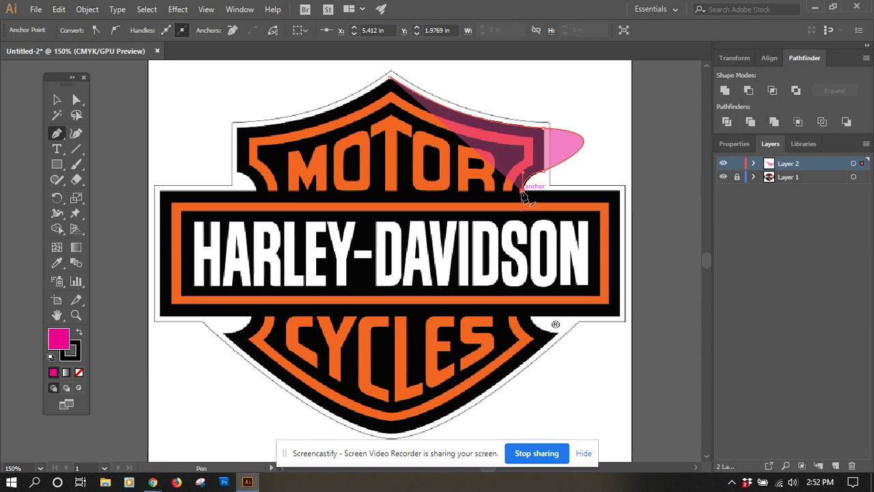
- Continue the path around the central bar's right end and down the shield's lower-right edge to its bottom tip
{"action": "left_click", "coordinate": [620, 191]}
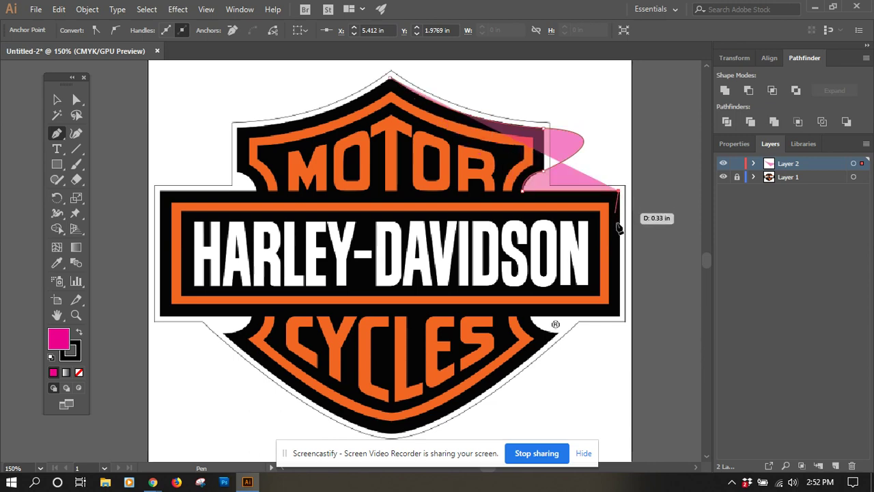
{"action": "left_click", "coordinate": [620, 317]}
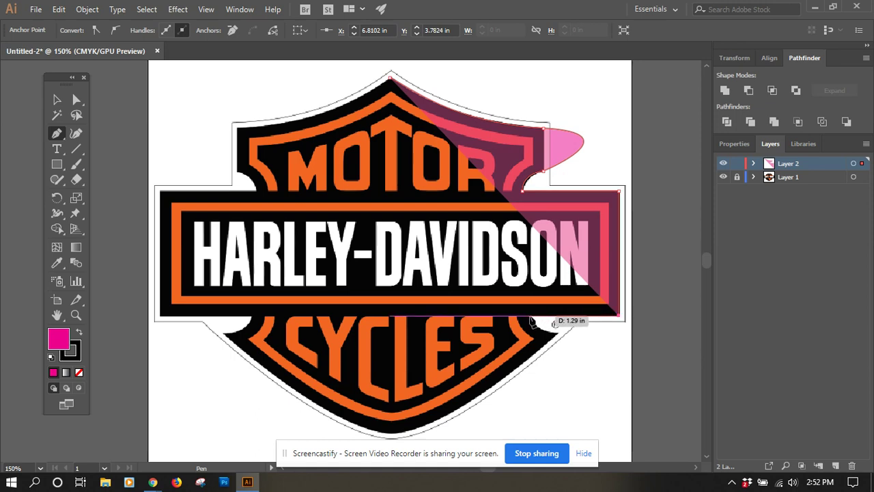
{"action": "left_click", "coordinate": [530, 317]}
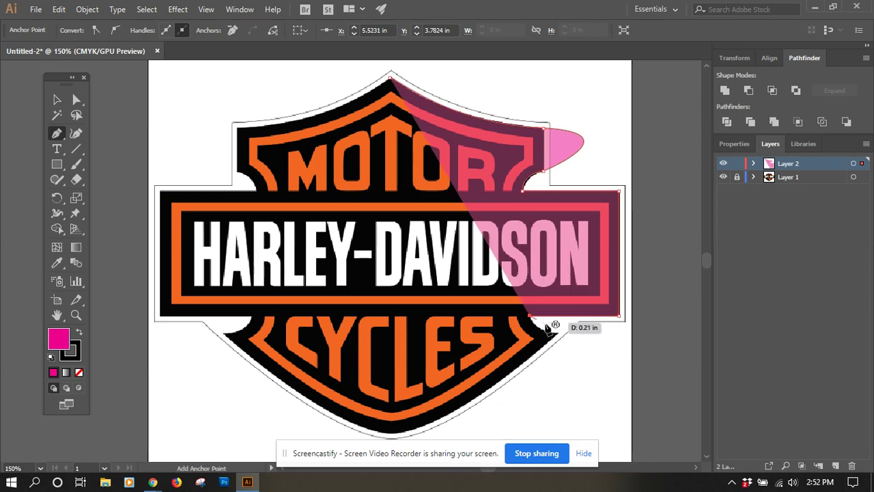
{"action": "left_click_drag", "start_coordinate": [557, 333], "coordinate": [578, 333]}
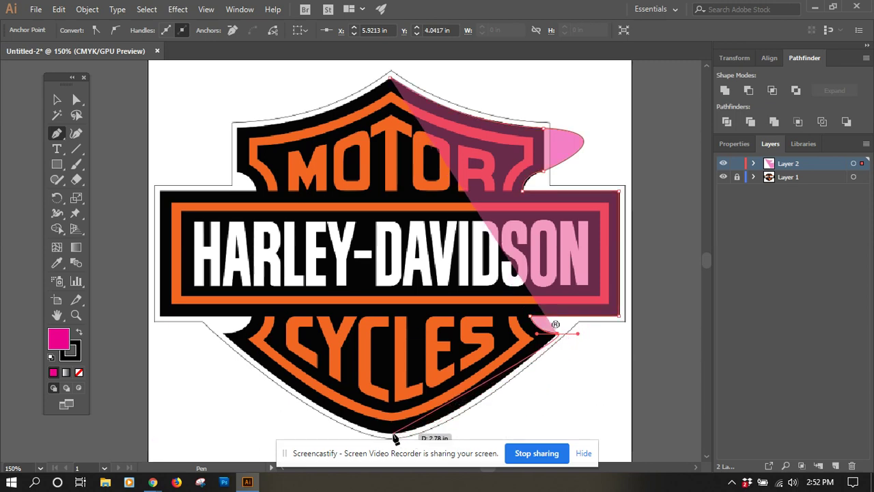
{"action": "left_click_drag", "start_coordinate": [394, 434], "coordinate": [343, 433]}
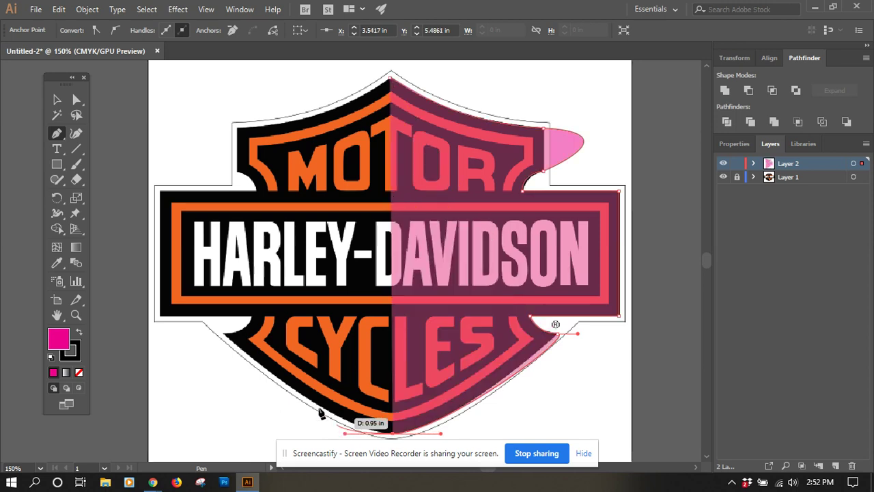
- Trace the logo's left half from the bottom tip up around the bar's left end and close the path at the top peak
{"action": "left_click", "coordinate": [224, 334]}
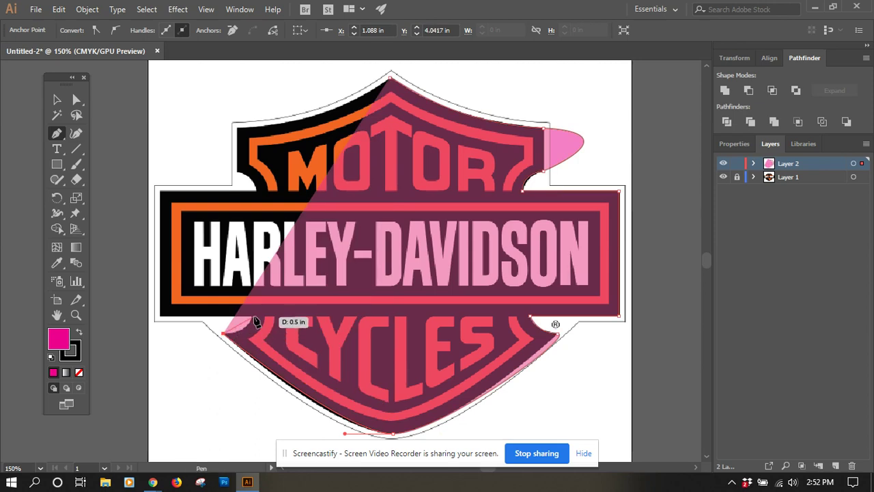
{"action": "left_click", "coordinate": [252, 320]}
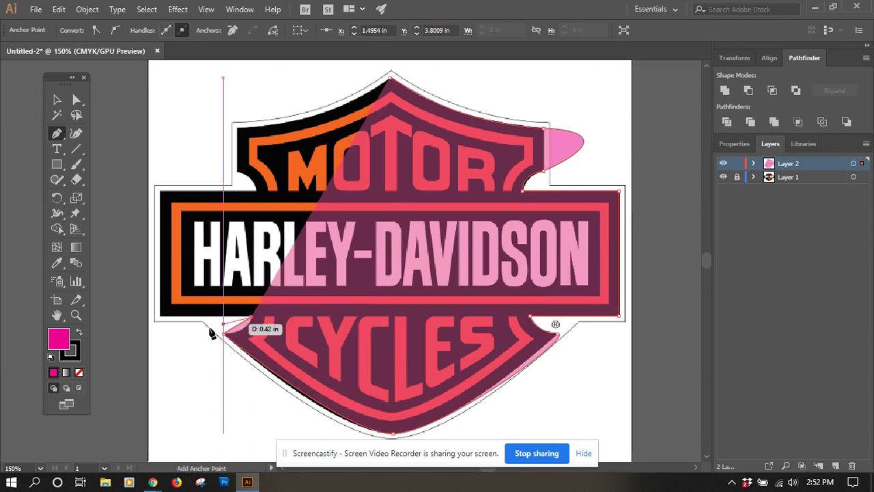
{"action": "left_click", "coordinate": [159, 316]}
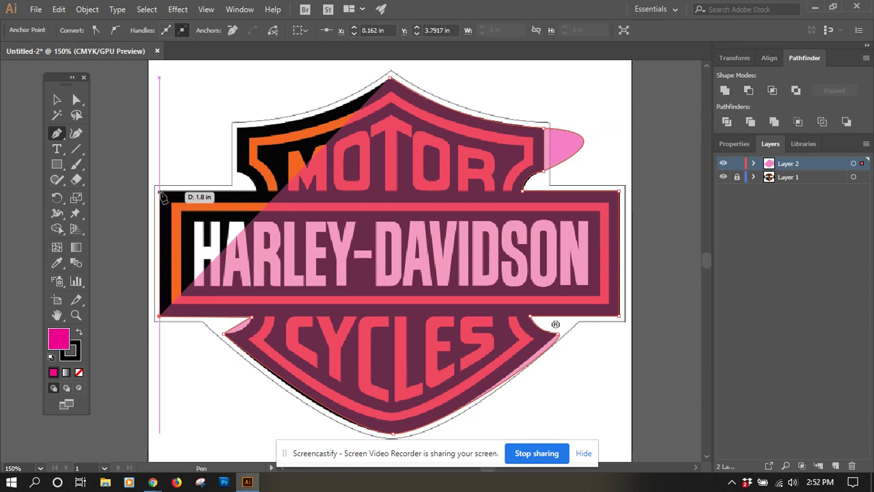
{"action": "left_click", "coordinate": [160, 192]}
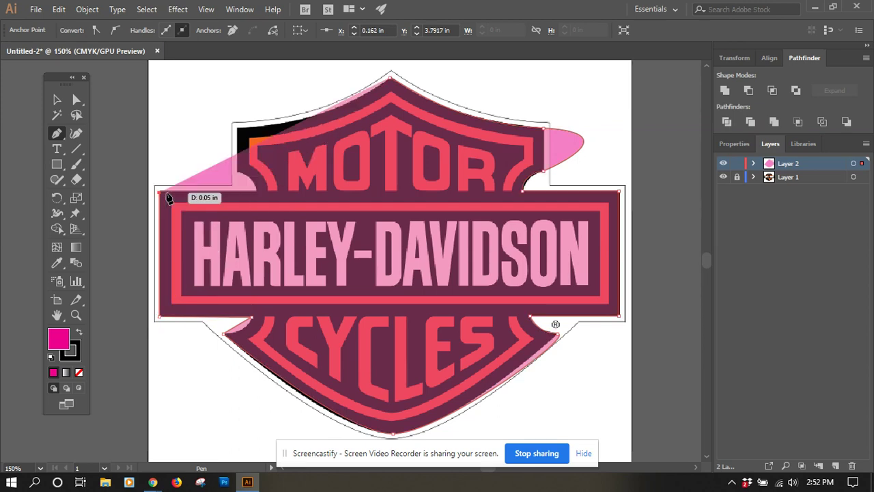
{"action": "left_click", "coordinate": [255, 193]}
{"action": "left_click_drag", "start_coordinate": [236, 173], "coordinate": [227, 171]}
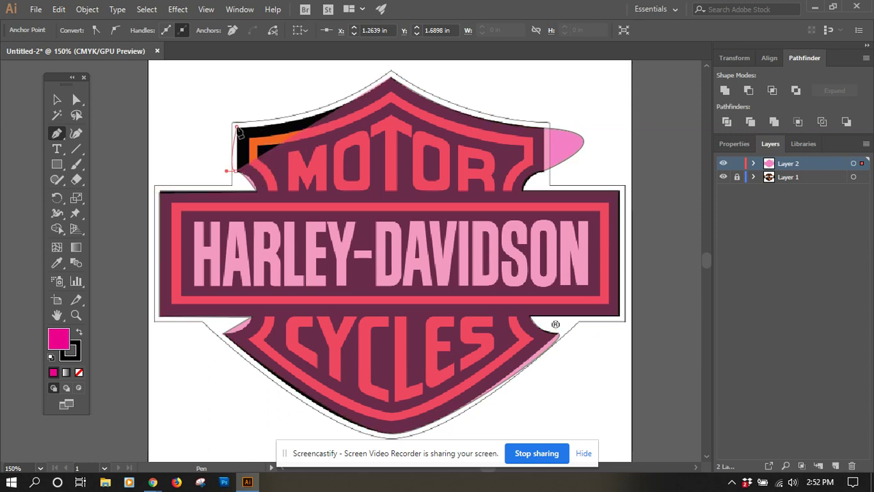
{"action": "left_click", "coordinate": [237, 127]}
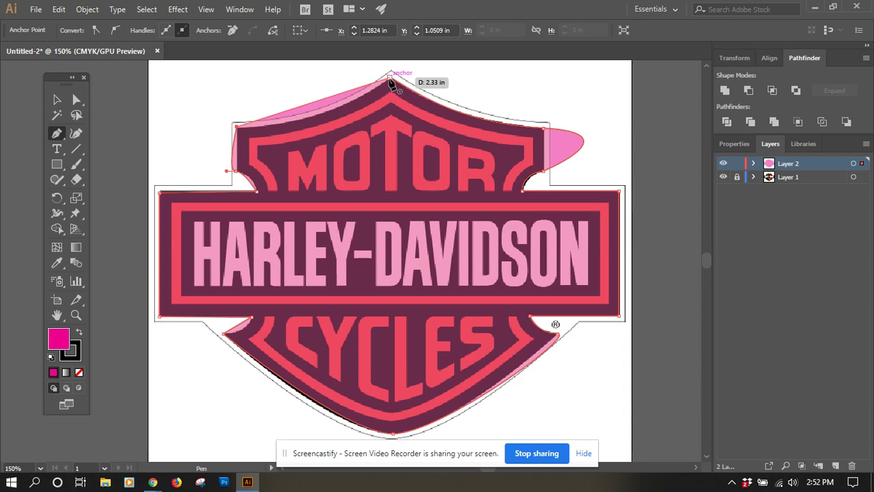
{"action": "left_click_drag", "start_coordinate": [390, 77], "coordinate": [412, 76]}
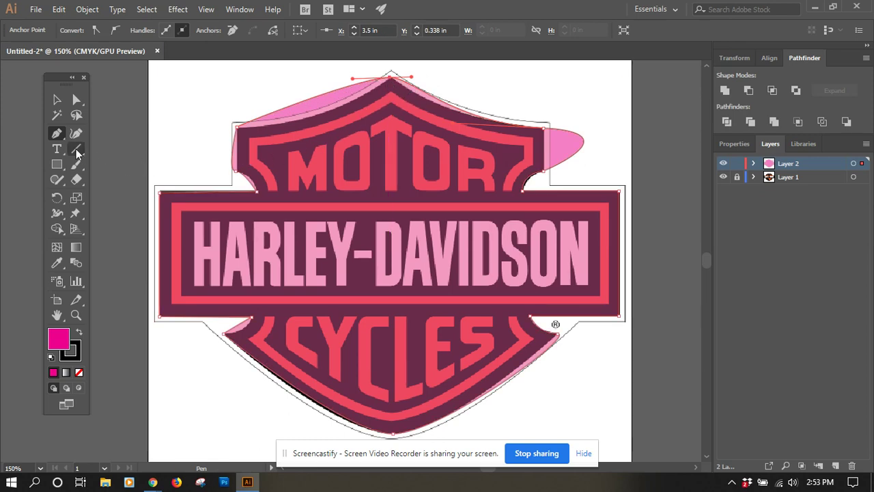
- Swing the top peak anchor's right handle down along the shield's upper-right edge with the Anchor Point tool
{"action": "left_click", "coordinate": [56, 135]}
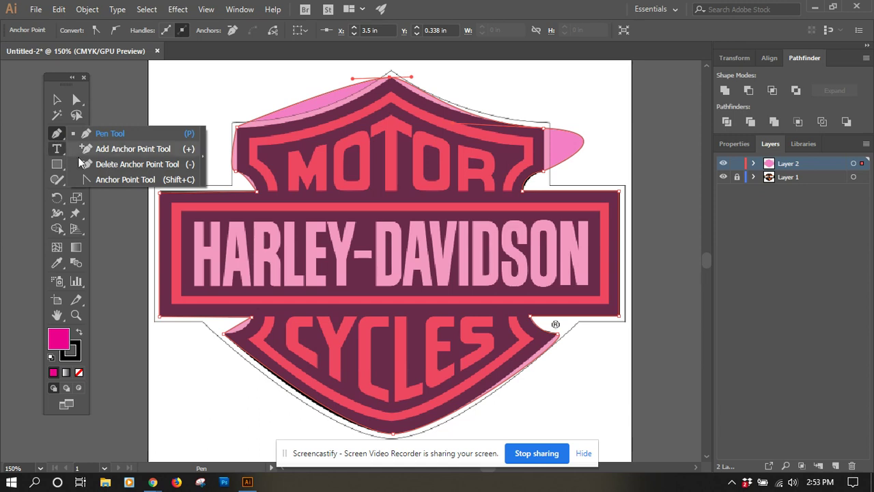
{"action": "left_click", "coordinate": [124, 179]}
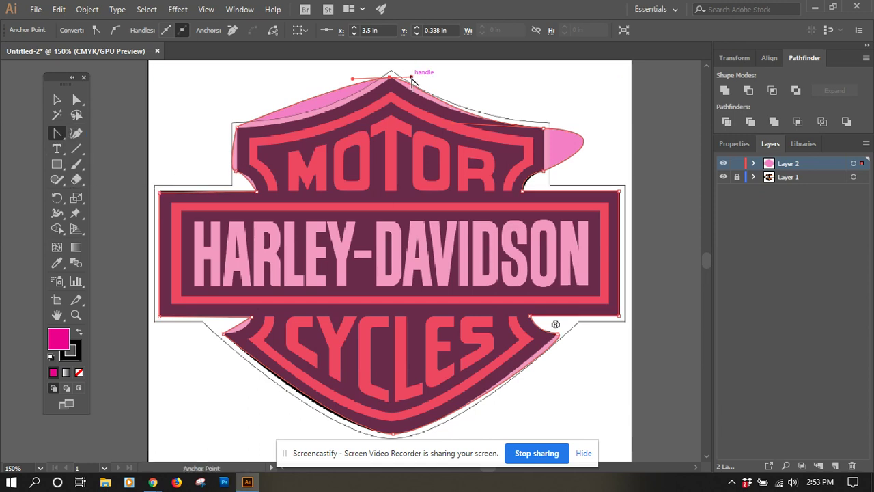
{"action": "left_click_drag", "start_coordinate": [411, 80], "coordinate": [433, 96]}
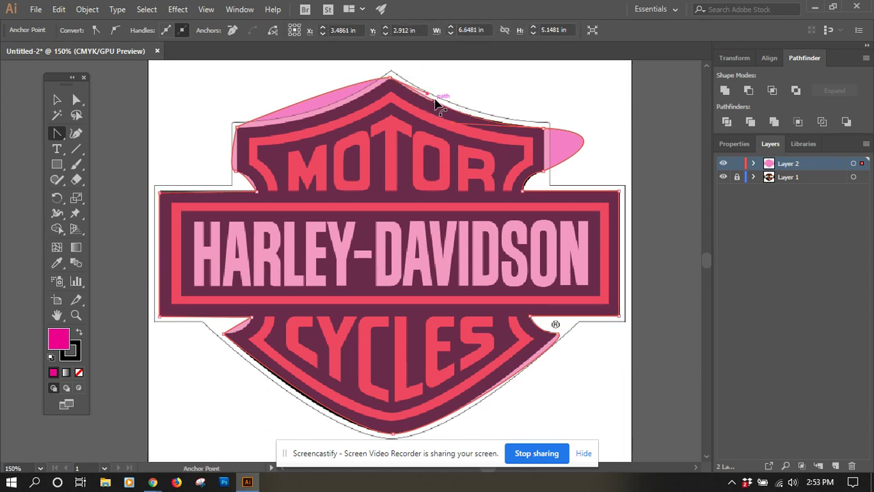
- Adjust the handles at both ends of the upper-right curve until it follows the shield's black edge
{"action": "left_click", "coordinate": [78, 314]}
{"action": "left_click", "coordinate": [507, 127]}
{"action": "left_click", "coordinate": [288, 243]}
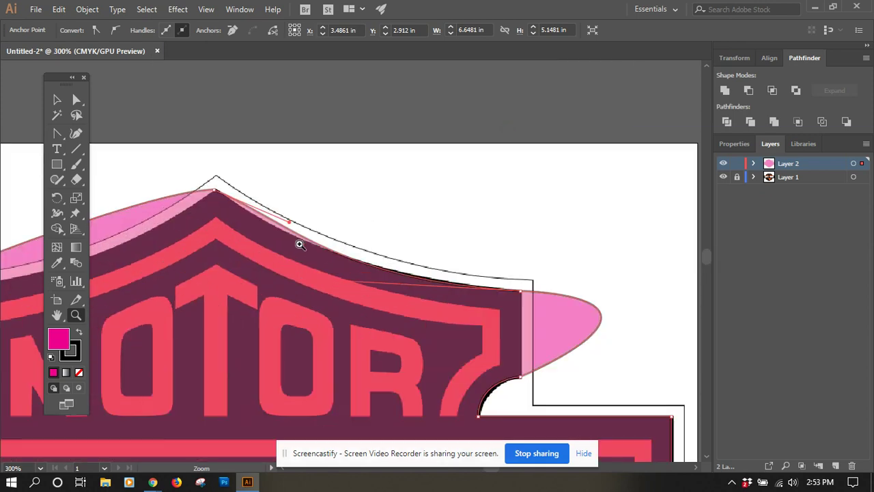
{"action": "left_click", "coordinate": [318, 248]}
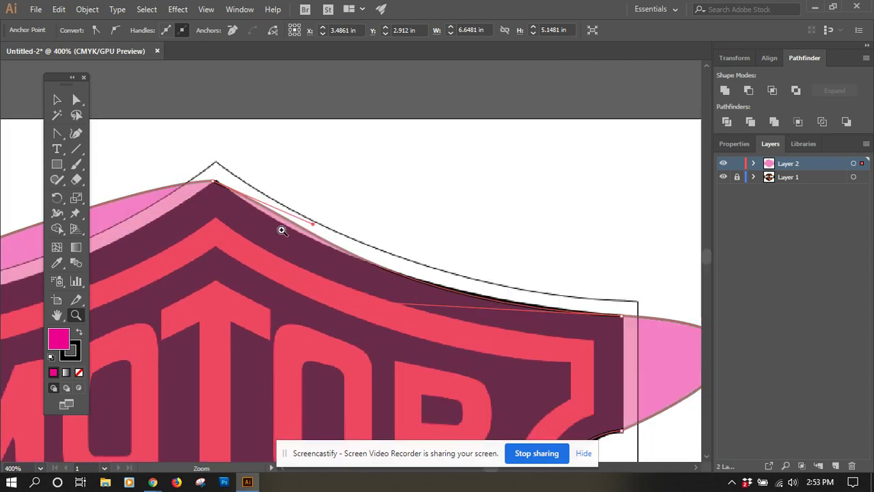
{"action": "left_click", "coordinate": [57, 133]}
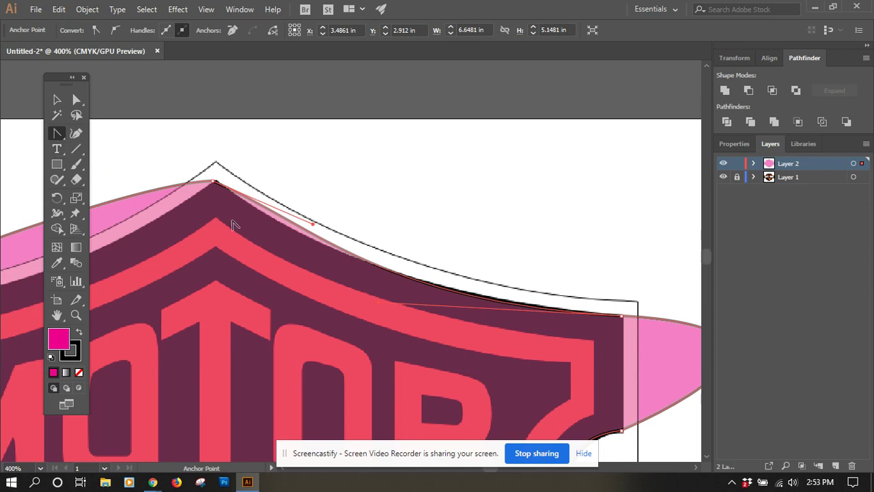
{"action": "left_click_drag", "start_coordinate": [312, 228], "coordinate": [341, 244]}
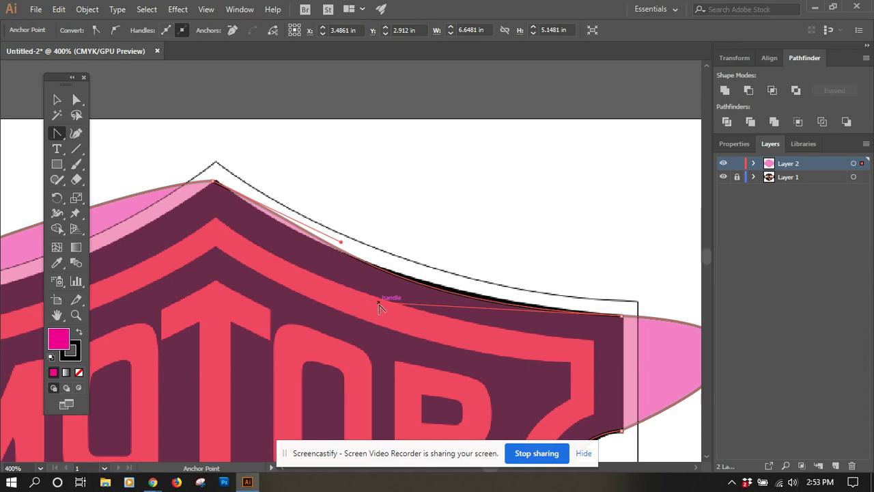
{"action": "left_click_drag", "start_coordinate": [379, 305], "coordinate": [379, 291]}
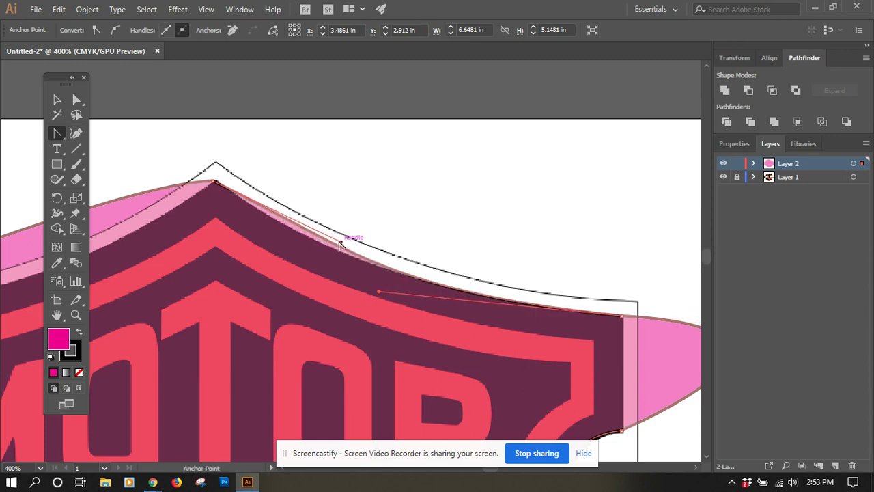
{"action": "left_click_drag", "start_coordinate": [340, 246], "coordinate": [307, 240]}
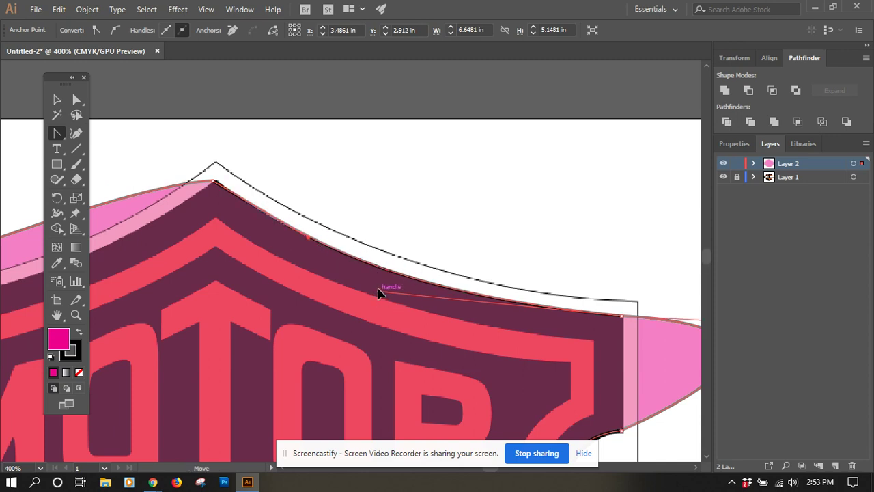
- Fine-tune the upper-right curve's handles and shift the top peak anchor slightly right onto the tip of the logo's black edge
{"action": "mouse_move", "coordinate": [379, 293]}
{"action": "left_mouse_down"}
{"action": "mouse_move", "coordinate": [383, 284]}
{"action": "mouse_move", "coordinate": [379, 293]}
{"action": "left_mouse_up"}
{"action": "left_click_drag", "start_coordinate": [313, 239], "coordinate": [309, 242]}
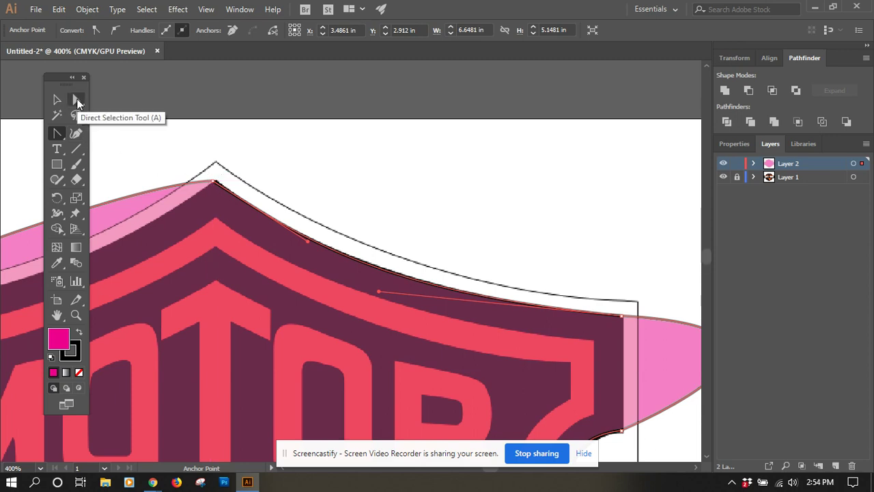
{"action": "left_click", "coordinate": [77, 100]}
{"action": "left_click", "coordinate": [213, 183]}
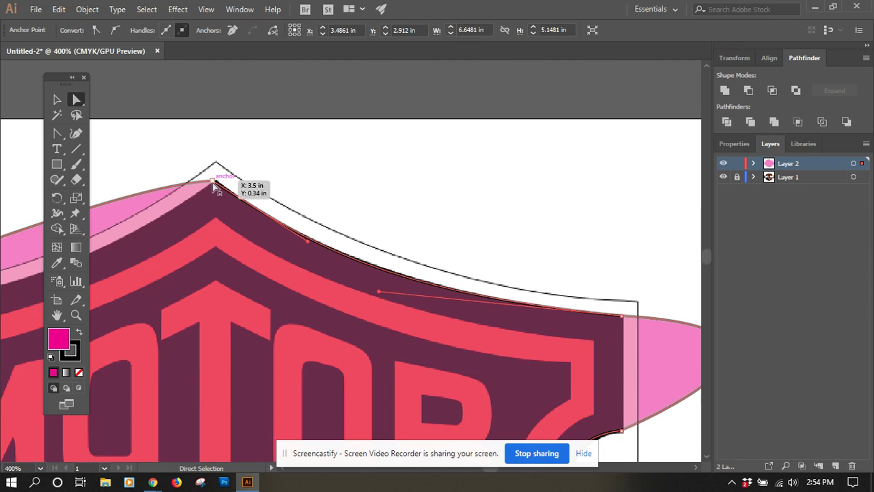
{"action": "left_click", "coordinate": [212, 182]}
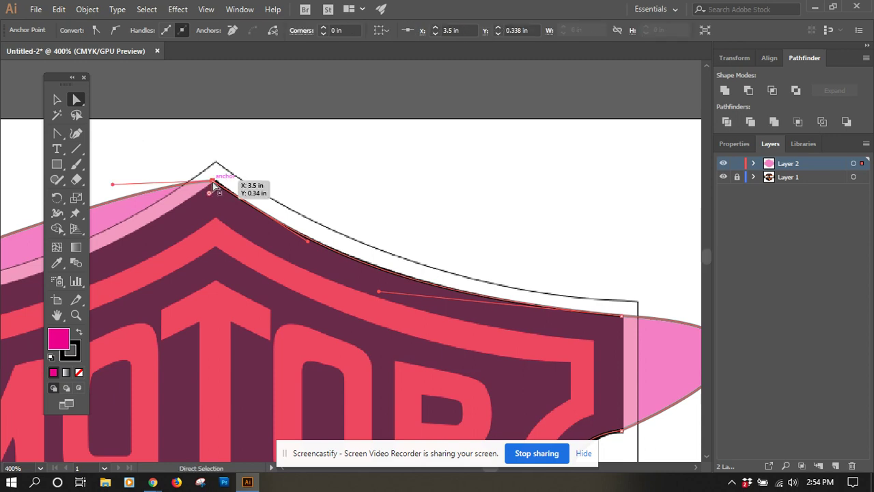
{"action": "left_click_drag", "start_coordinate": [213, 181], "coordinate": [218, 184]}
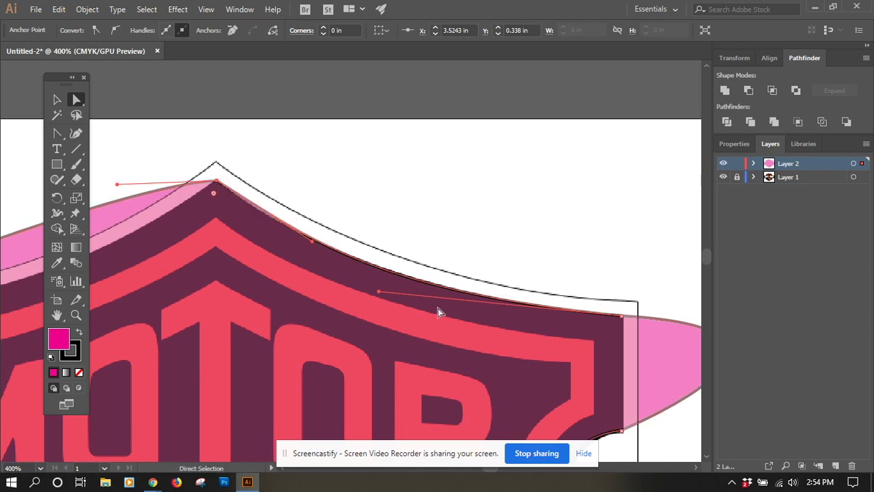
- Straighten the shield's right vertical edge by swinging the upper-right corner's outward handle down along it with the Anchor Point tool
{"action": "scroll", "coordinate": [437, 299], "scroll_direction": "down", "scroll_amount": 2}
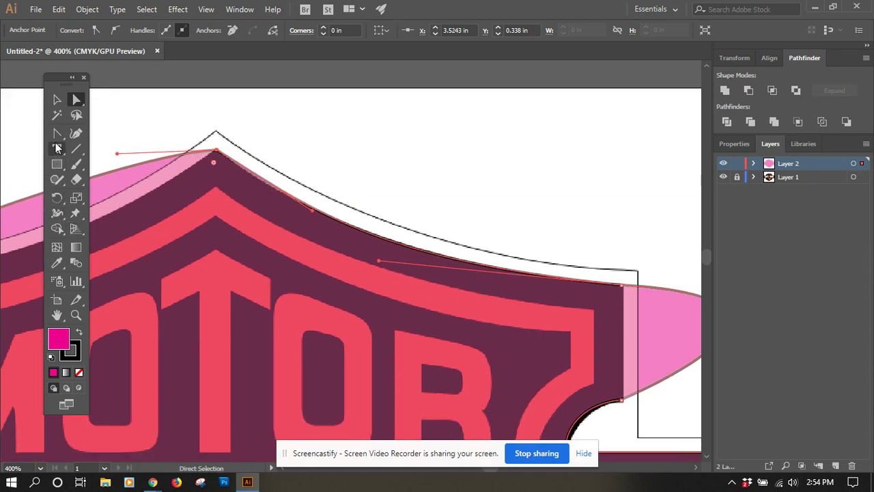
{"action": "left_click", "coordinate": [56, 135]}
{"action": "scroll", "coordinate": [547, 327], "scroll_direction": "down", "scroll_amount": 3}
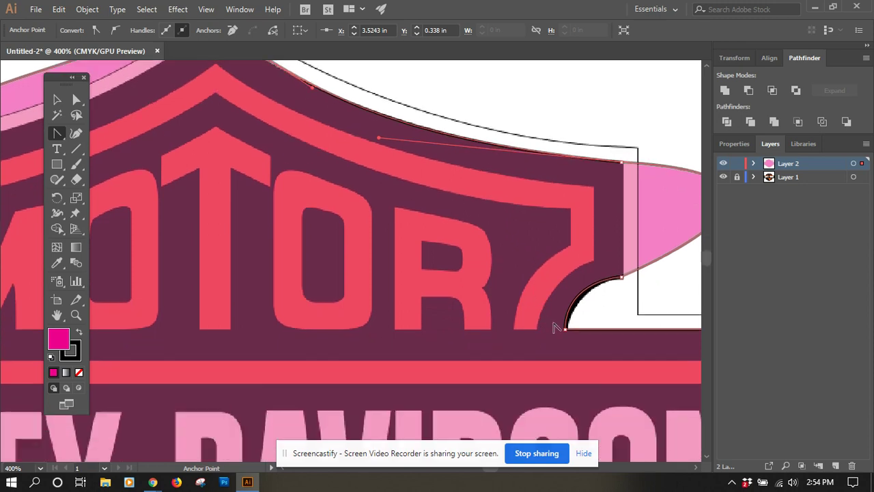
{"action": "left_click", "coordinate": [621, 279]}
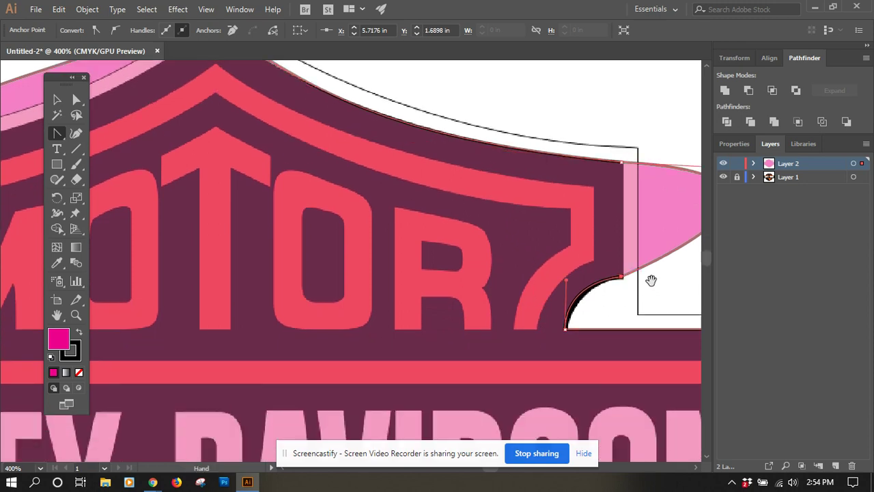
{"action": "scroll", "coordinate": [650, 279], "scroll_direction": "right", "scroll_amount": 3}
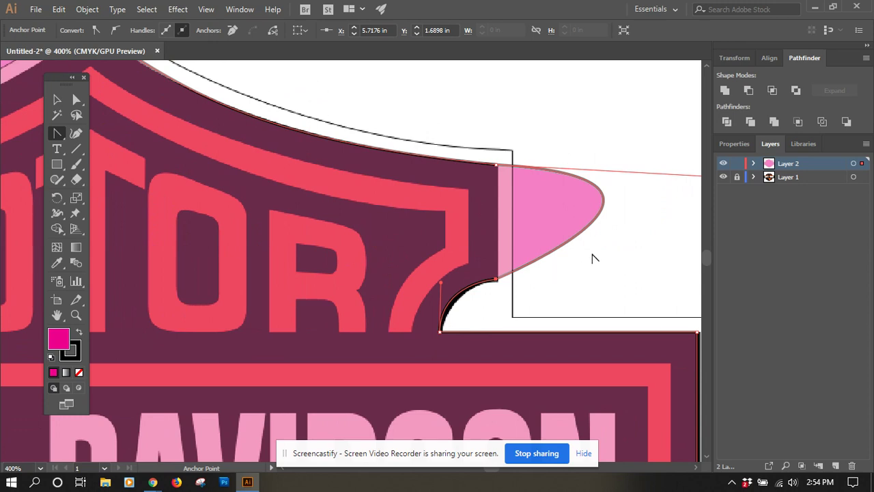
{"action": "scroll", "coordinate": [607, 253], "scroll_direction": "right", "scroll_amount": 3}
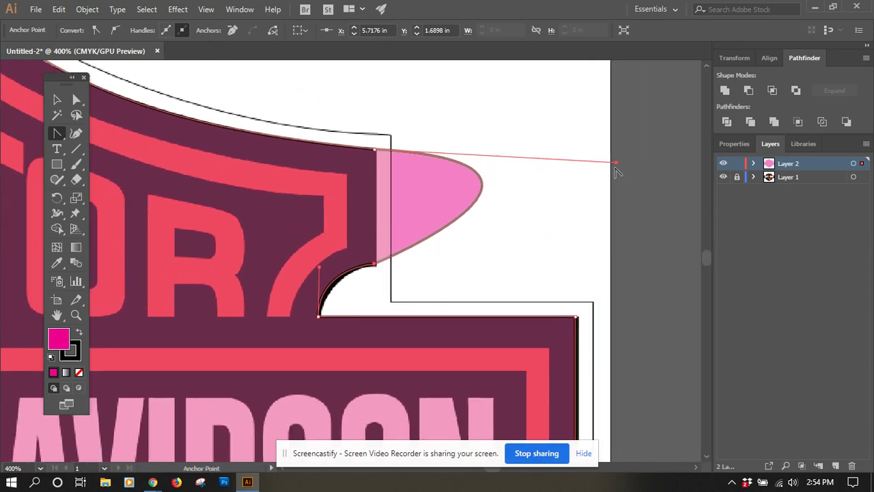
{"action": "left_click_drag", "start_coordinate": [616, 163], "coordinate": [374, 216]}
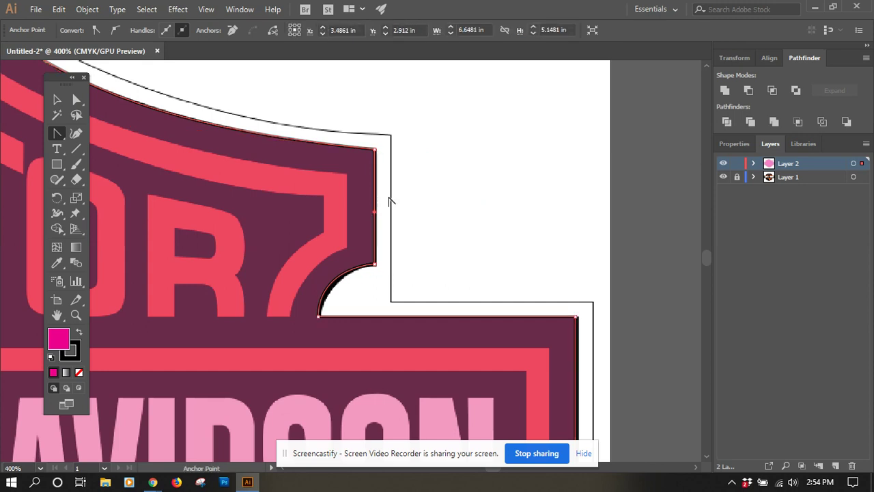
- Curve the right notch above the central bar with handles from its lower anchor, and flatten the bar's top edge beside it
{"action": "scroll", "coordinate": [378, 301], "scroll_direction": "down", "scroll_amount": 3}
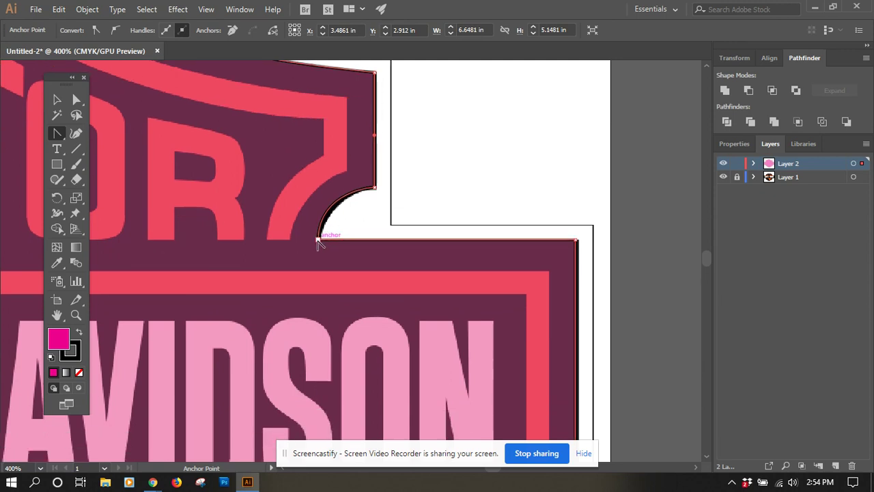
{"action": "left_click_drag", "start_coordinate": [318, 241], "coordinate": [313, 283]}
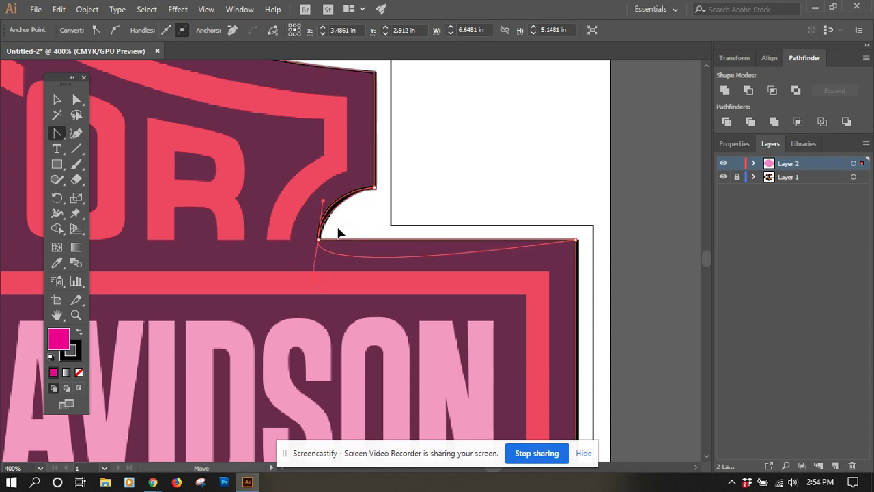
{"action": "left_click_drag", "start_coordinate": [339, 233], "coordinate": [340, 232]}
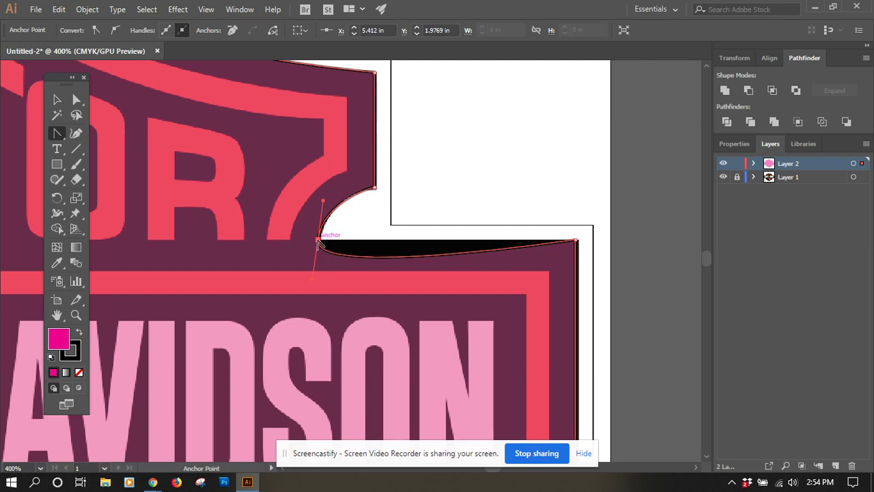
{"action": "left_click", "coordinate": [318, 241]}
{"action": "left_click_drag", "start_coordinate": [312, 281], "coordinate": [418, 242]}
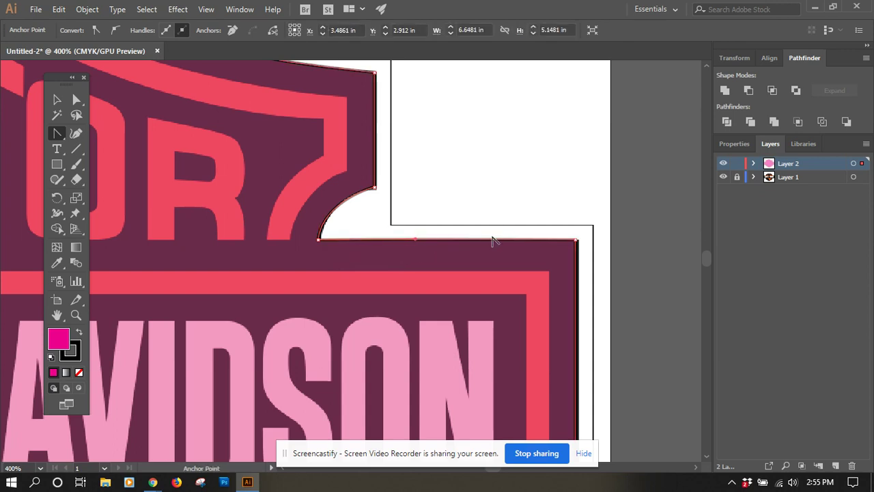
- Move the central bar's lower-right corner anchor slightly right onto the logo's black edge with Direct Selection
{"action": "scroll", "coordinate": [648, 254], "scroll_direction": "down", "scroll_amount": 5}
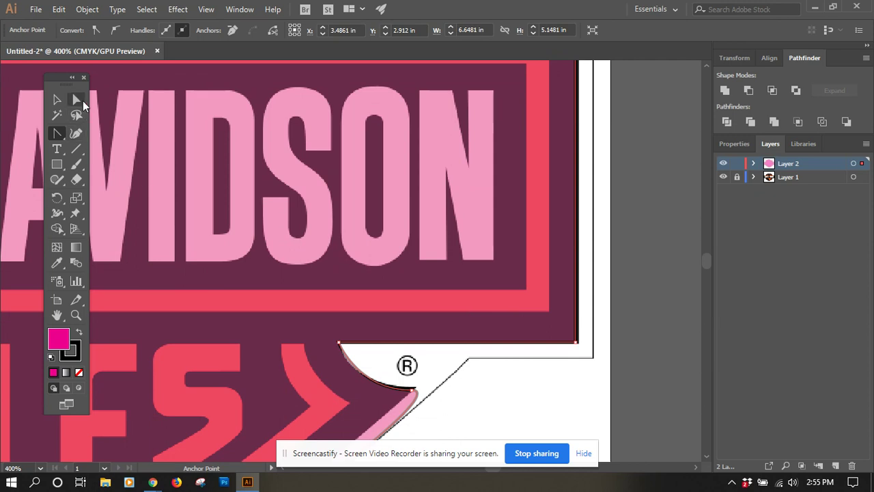
{"action": "left_click", "coordinate": [80, 101]}
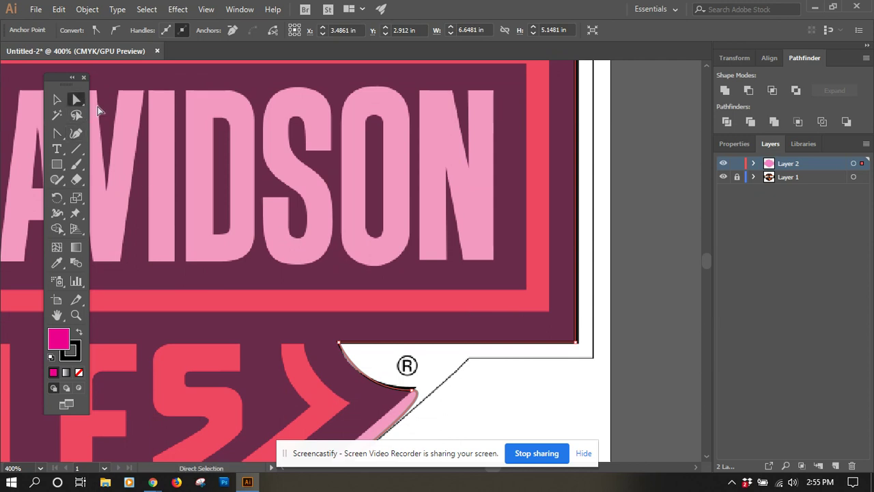
{"action": "left_click", "coordinate": [576, 343]}
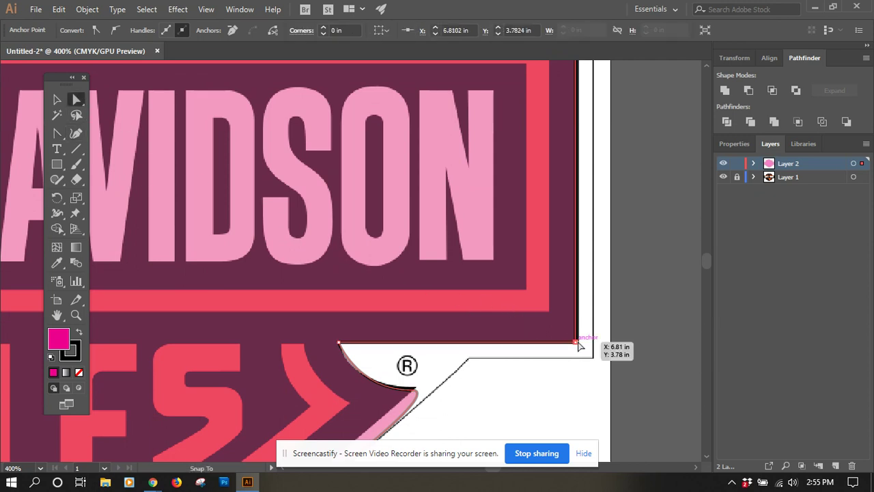
{"action": "left_click_drag", "start_coordinate": [579, 347], "coordinate": [579, 346]}
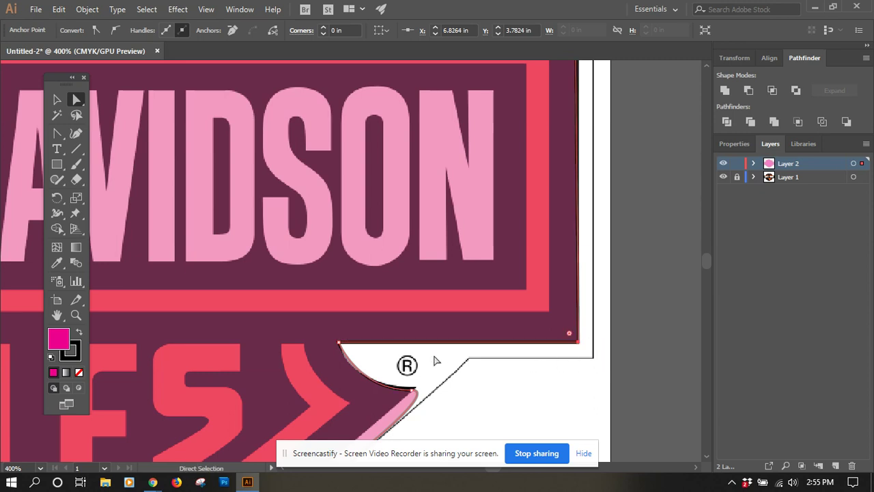
- Shape the notch beside the ® mark and the shield's lower-right edge with handles from the tip anchor between them
{"action": "scroll", "coordinate": [437, 361], "scroll_direction": "down", "scroll_amount": 3}
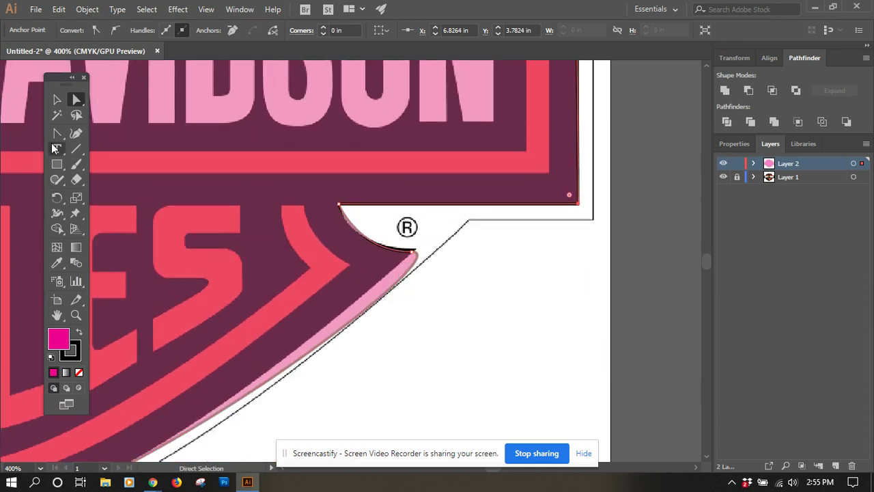
{"action": "left_click", "coordinate": [57, 133]}
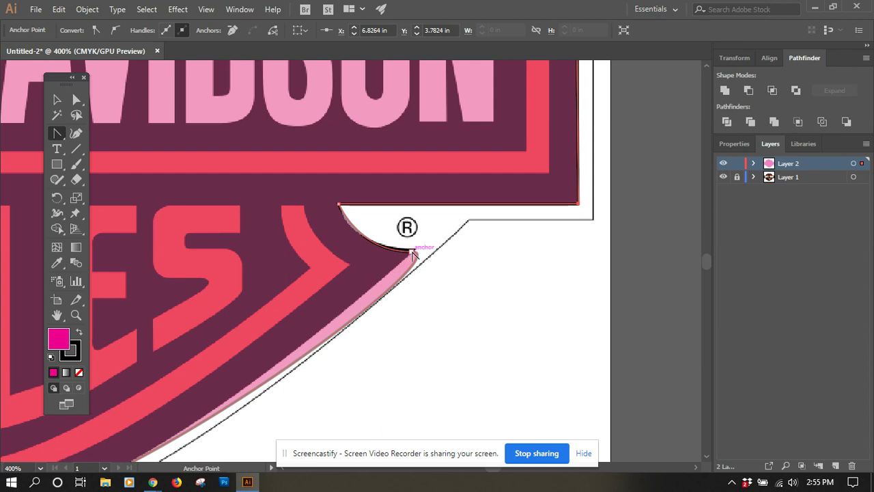
{"action": "left_click_drag", "start_coordinate": [413, 251], "coordinate": [471, 248]}
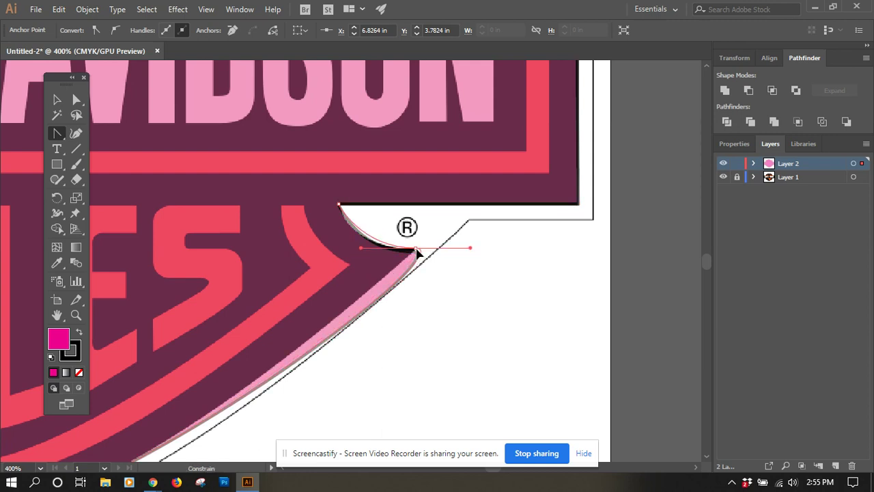
{"action": "left_click_drag", "start_coordinate": [470, 248], "coordinate": [325, 332]}
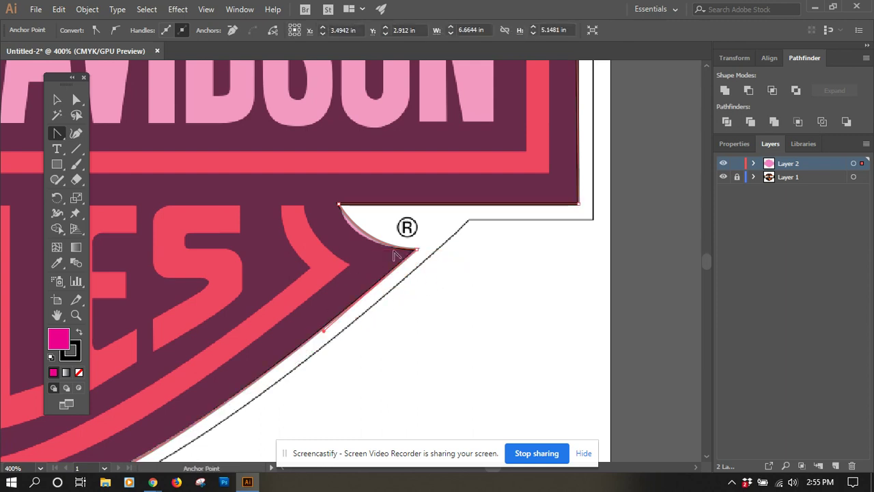
{"action": "left_click", "coordinate": [339, 204]}
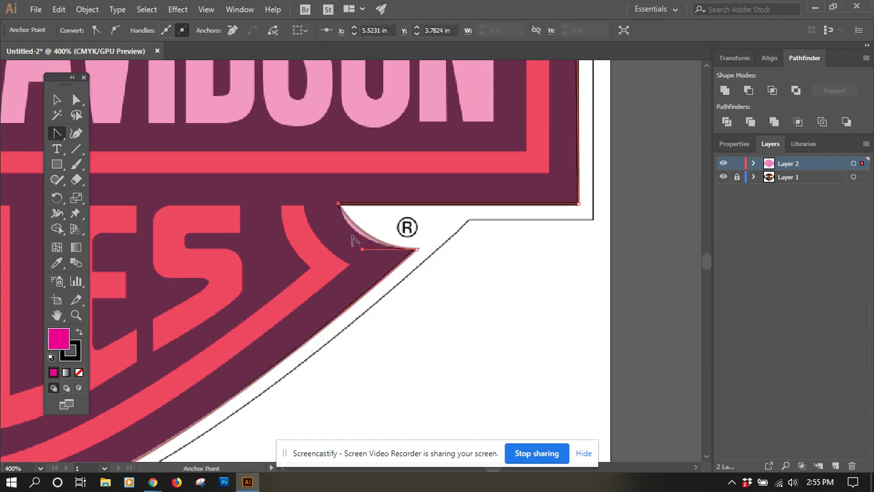
{"action": "left_click_drag", "start_coordinate": [362, 249], "coordinate": [352, 252]}
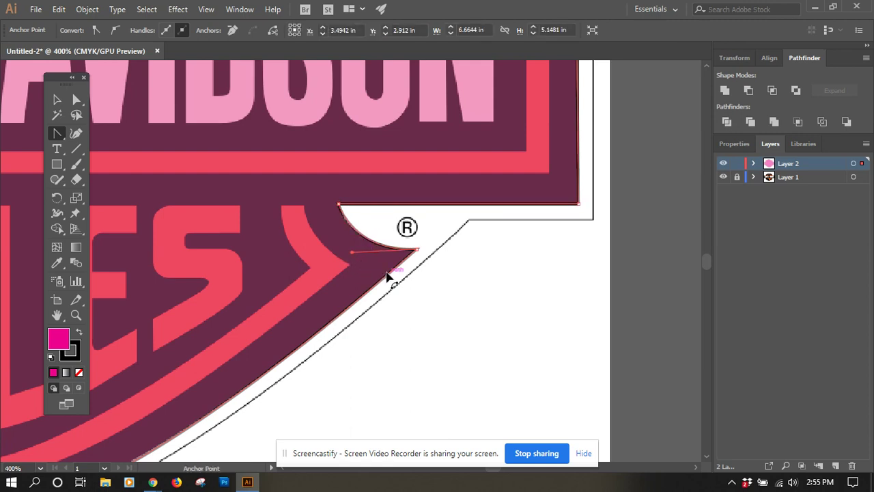
- Shape the shield's upper-left curve to the black edge with handles from its upper-left corner and the top peak anchor
{"action": "key", "text": "ctrl+minus"}
{"action": "key", "text": "ctrl+minus"}
{"action": "key", "text": "ctrl+minus"}
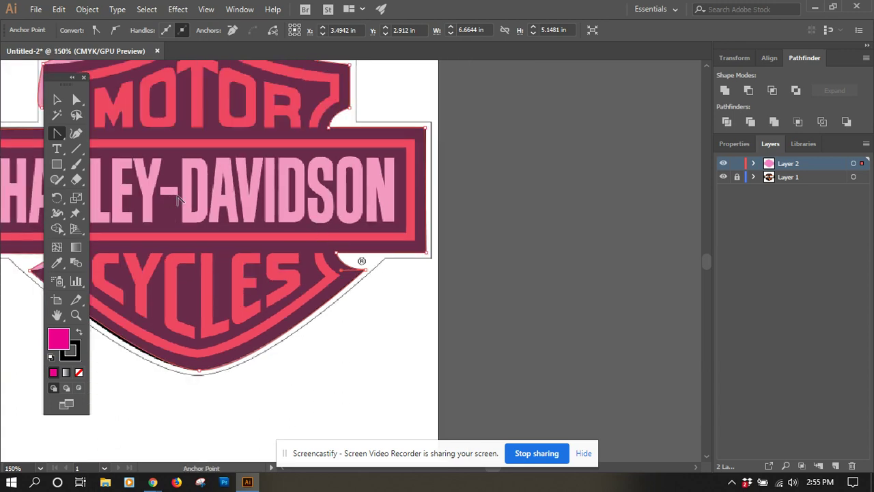
{"action": "left_click_drag", "start_coordinate": [174, 194], "coordinate": [267, 272]}
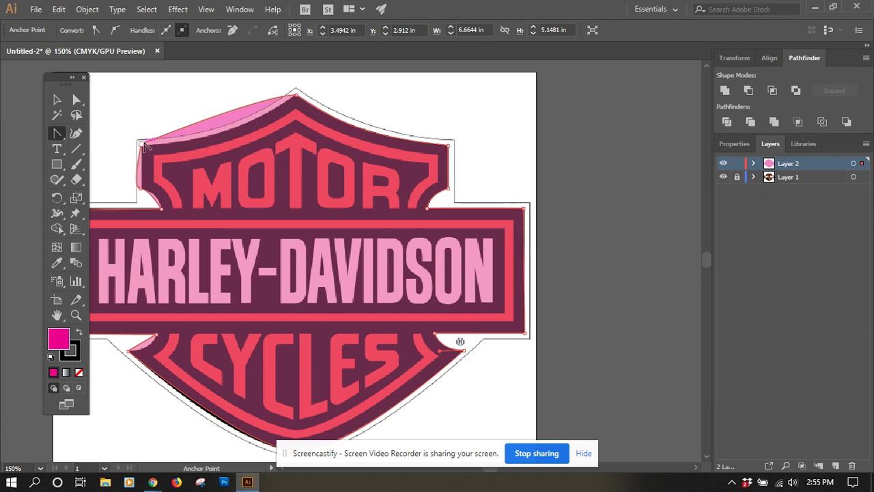
{"action": "left_click_drag", "start_coordinate": [141, 144], "coordinate": [239, 145]}
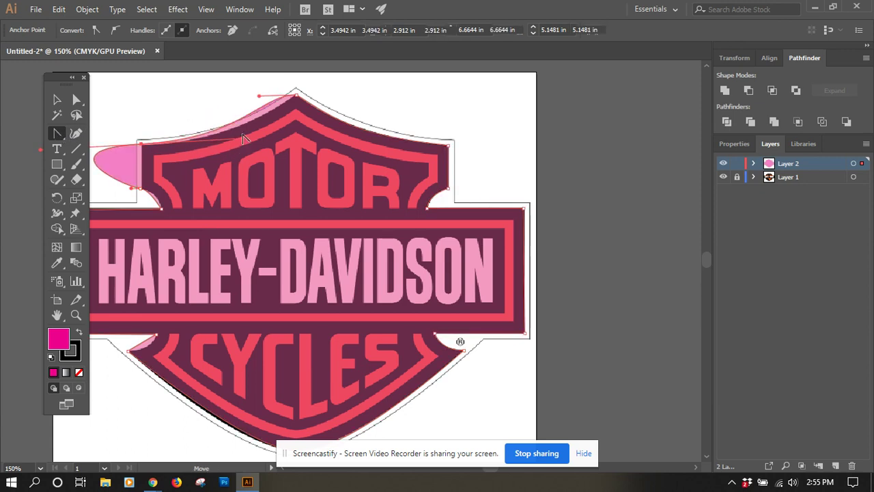
{"action": "left_click", "coordinate": [266, 108]}
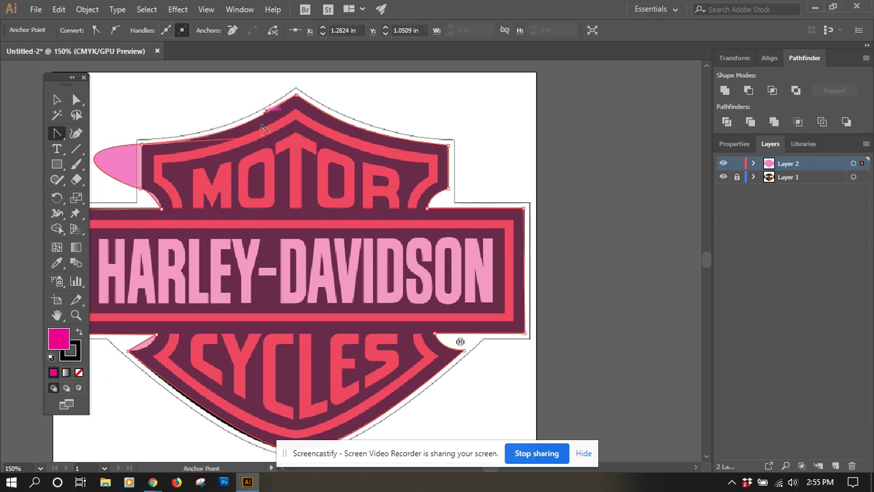
- Retract the handles of the anchor at the lower end of the shield's left vertical edge, and move the floating tools clear of the logo
{"action": "left_click", "coordinate": [141, 190]}
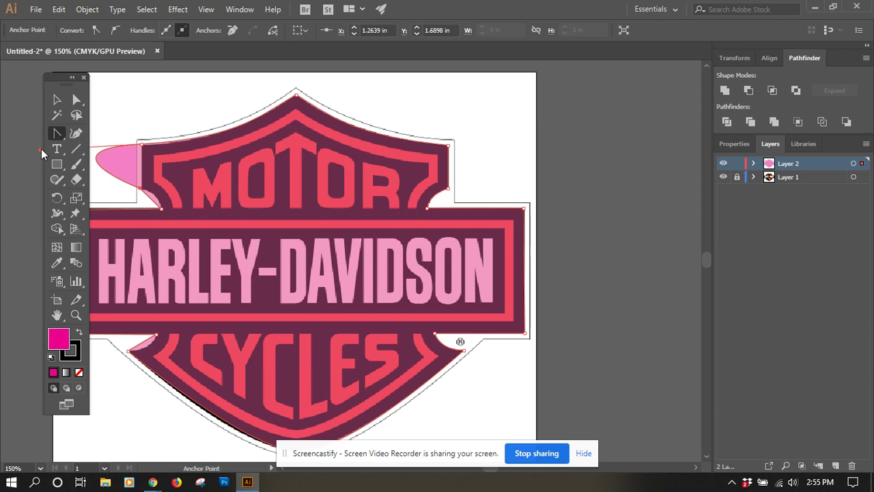
{"action": "left_click_drag", "start_coordinate": [58, 80], "coordinate": [24, 83]}
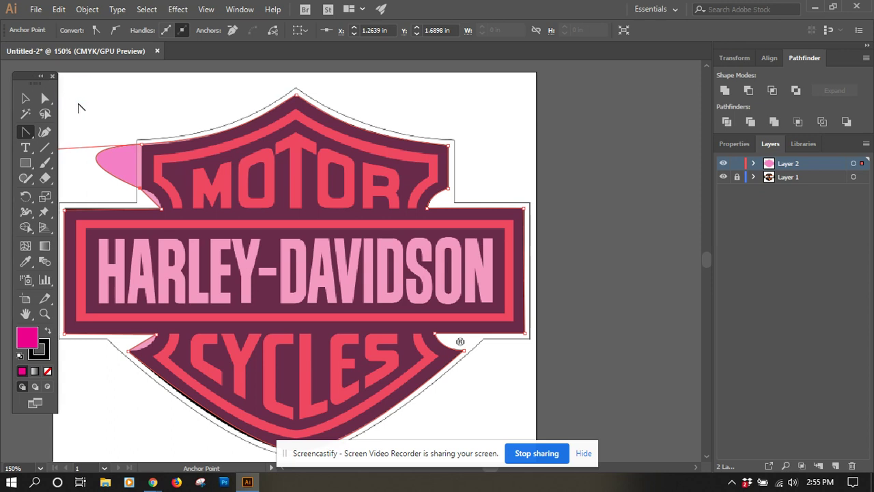